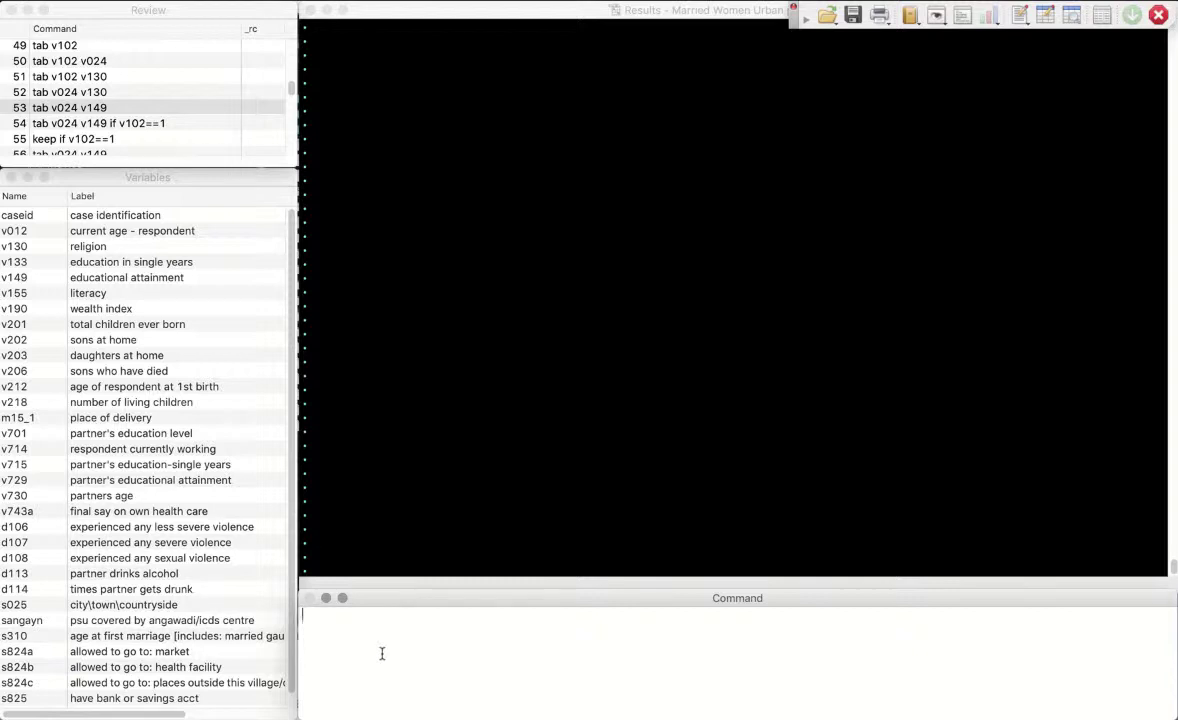
# Summarize total children ever born (v201) and generate a new variable named children equal to v201
pyautogui.write('summ')
pyautogui.doubleClick(18, 325)
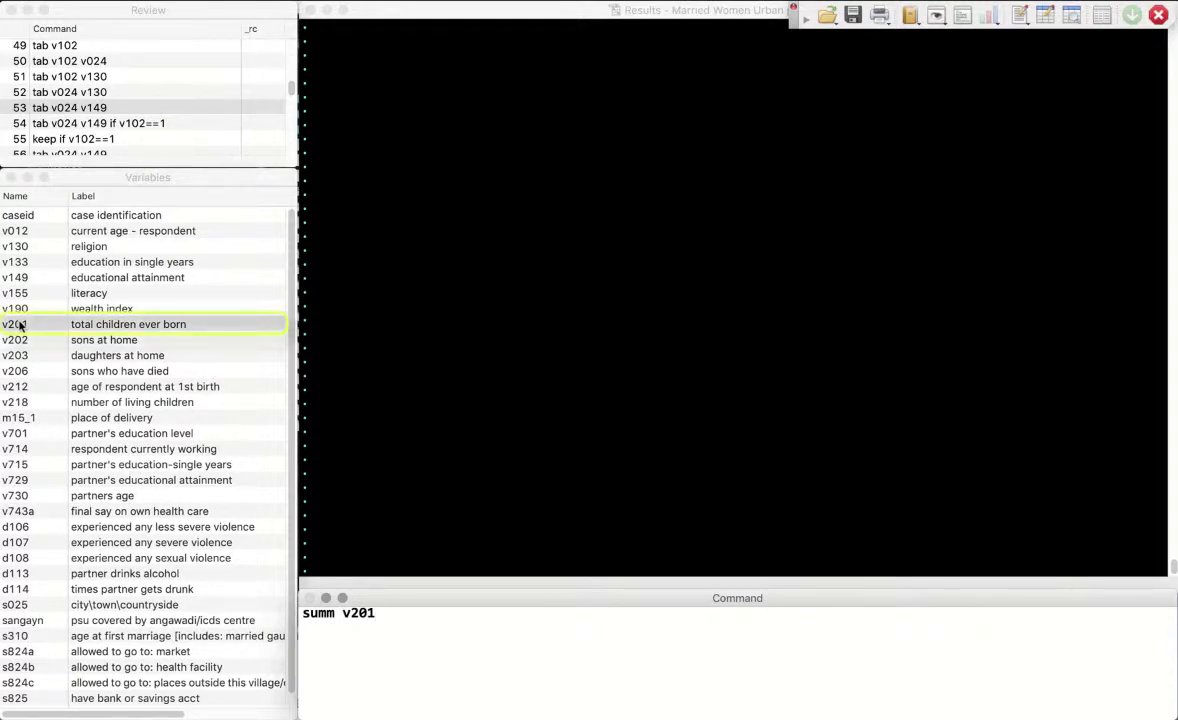
pyautogui.press('Return')
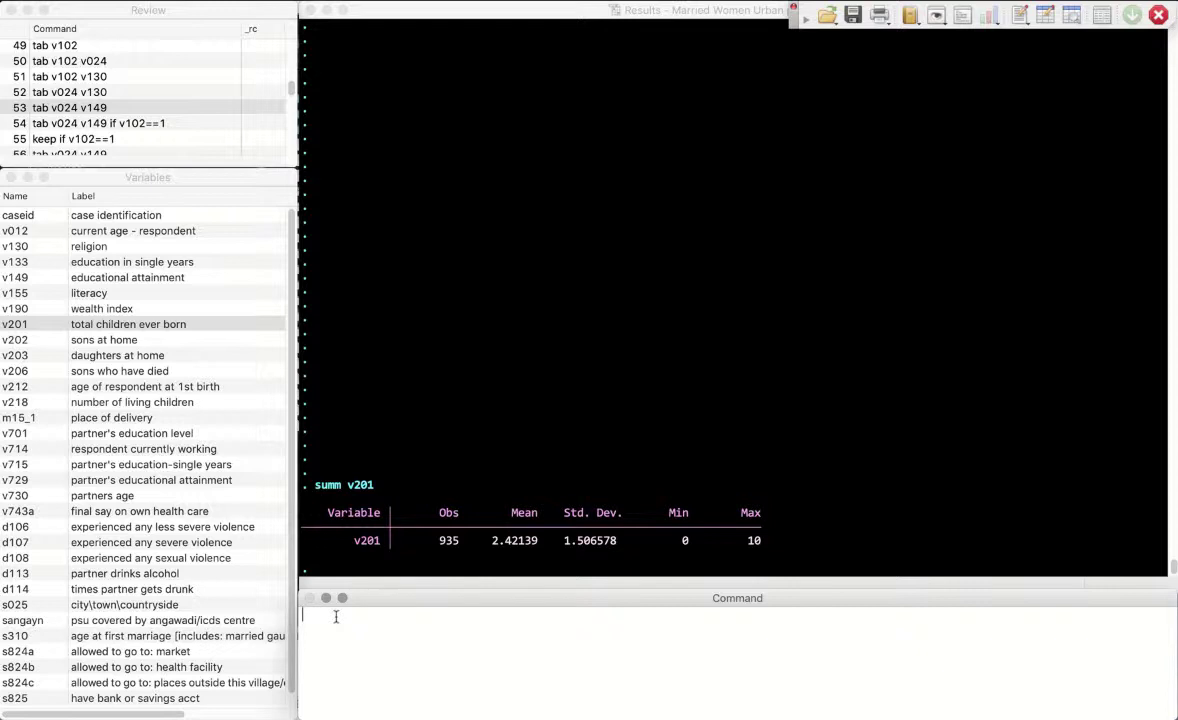
pyautogui.write('gen children=v201')
pyautogui.press('Return')
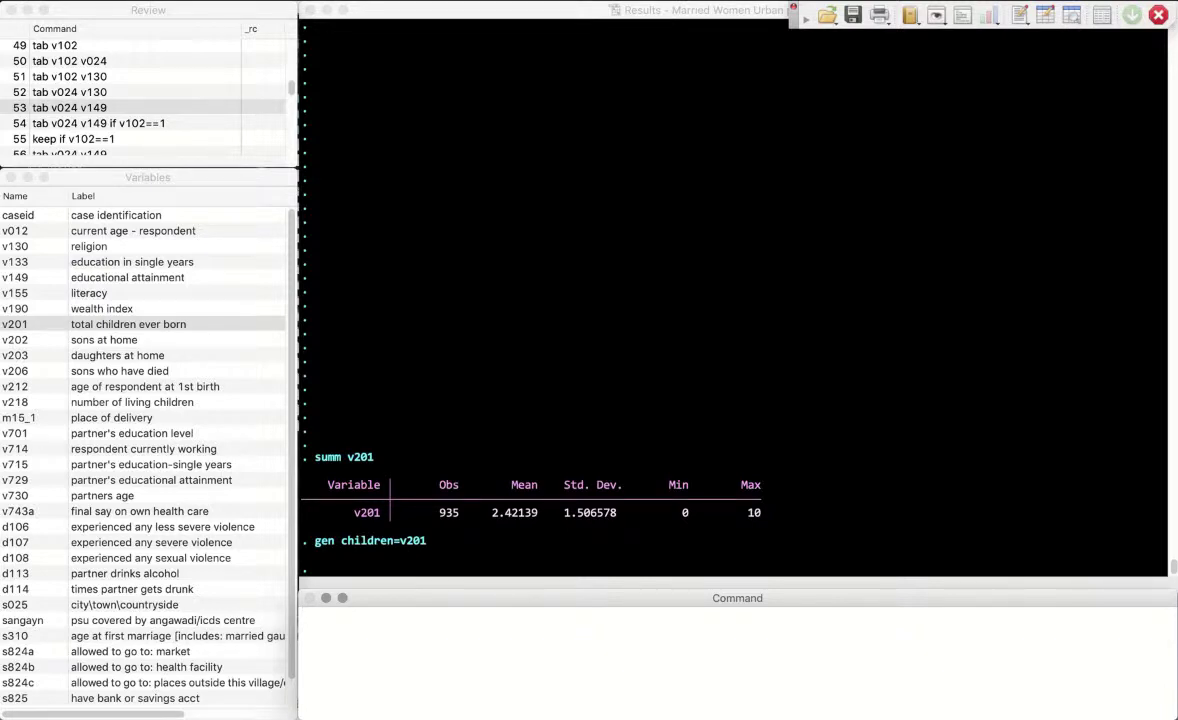
pyautogui.scroll(-3, 170, 540)
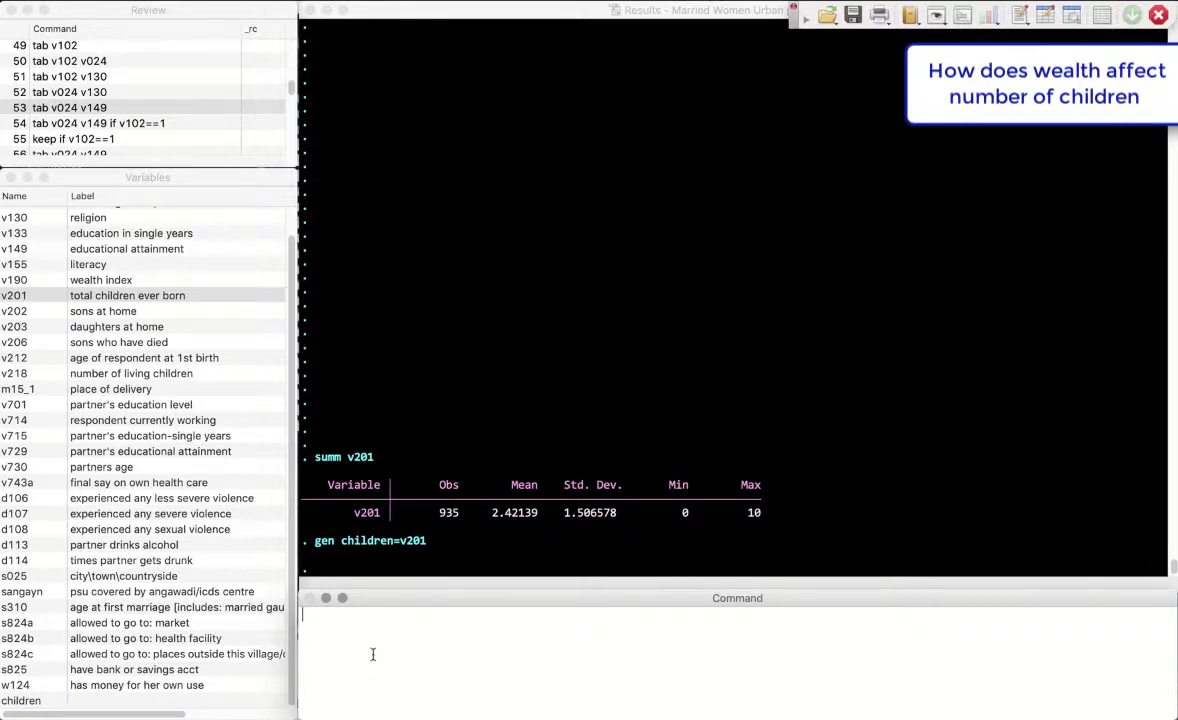
# Tabulate the wealth index v190 and display its codebook to examine the category codes
pyautogui.write('tab')
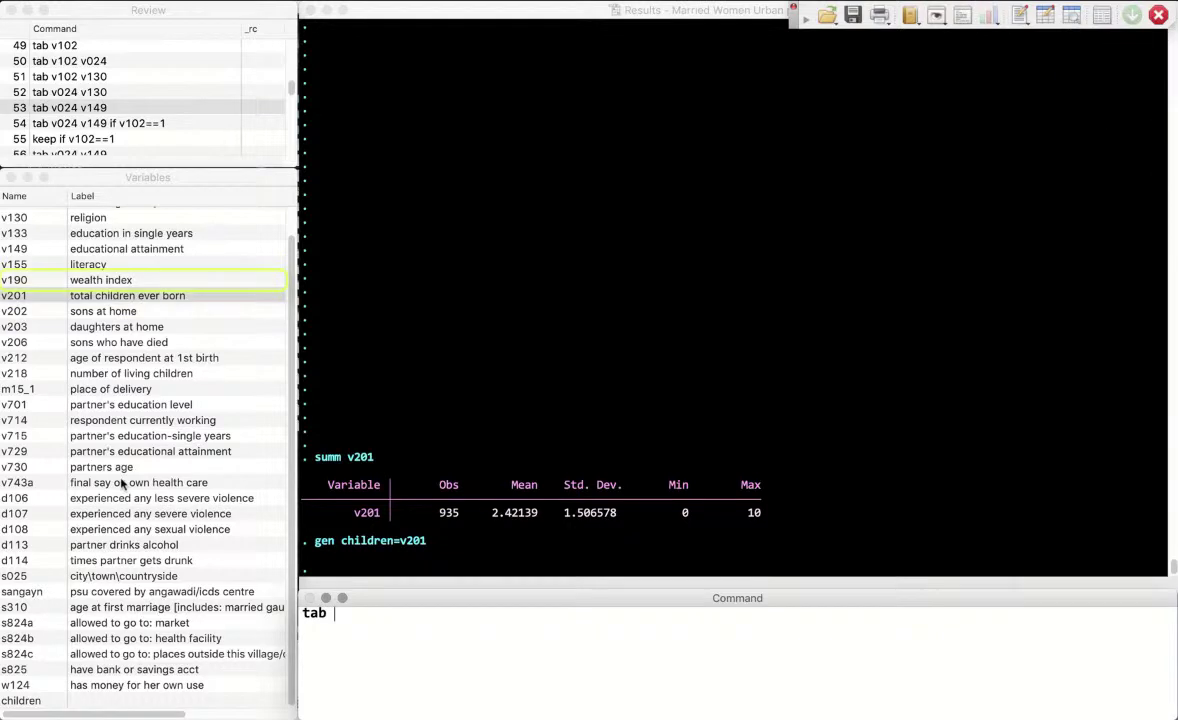
pyautogui.doubleClick(15, 281)
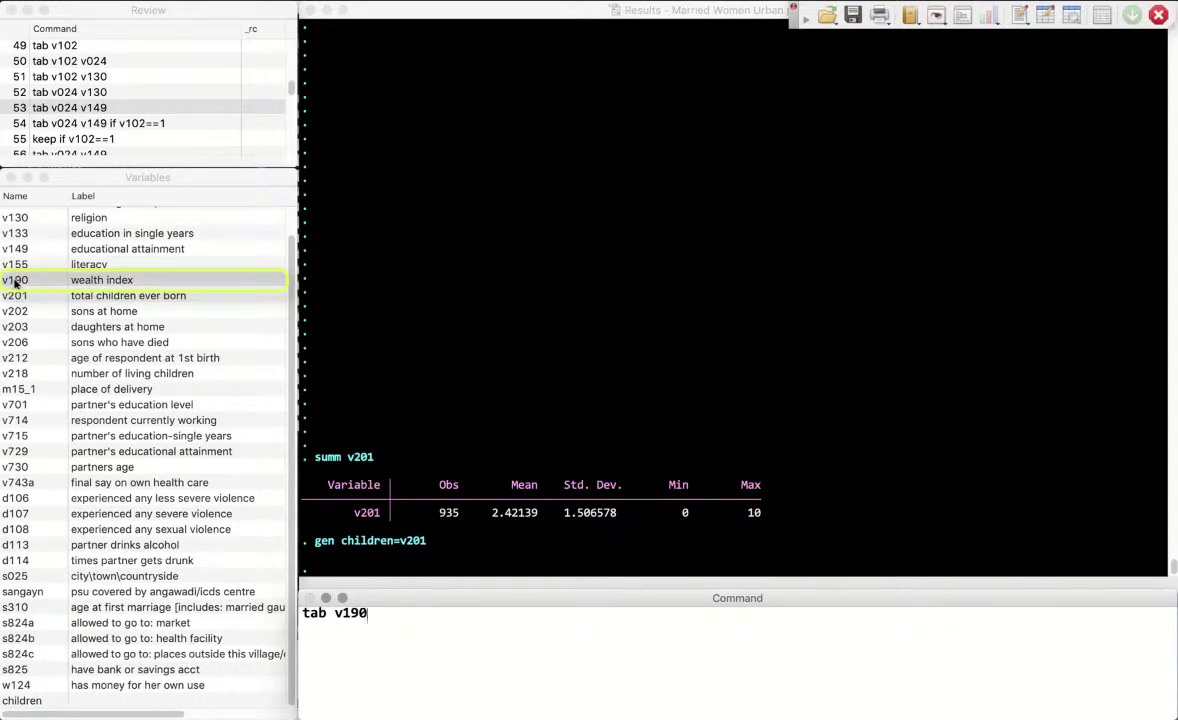
pyautogui.press('Return')
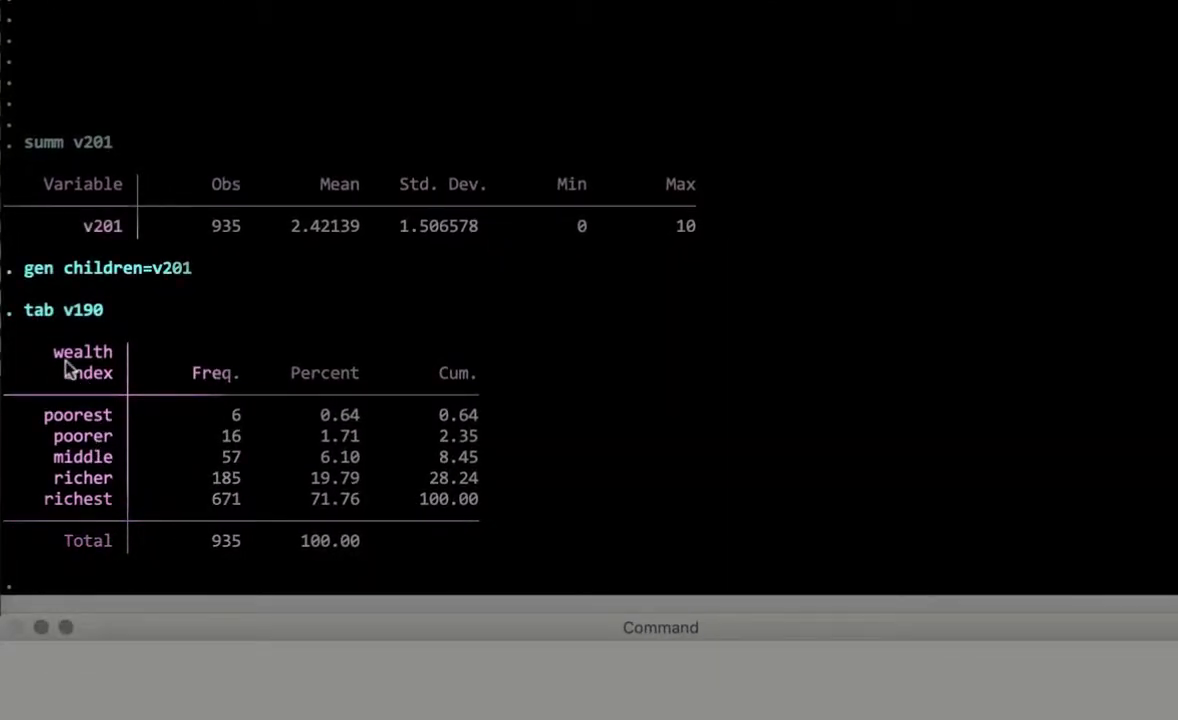
pyautogui.click(44, 661)
pyautogui.write('cod')
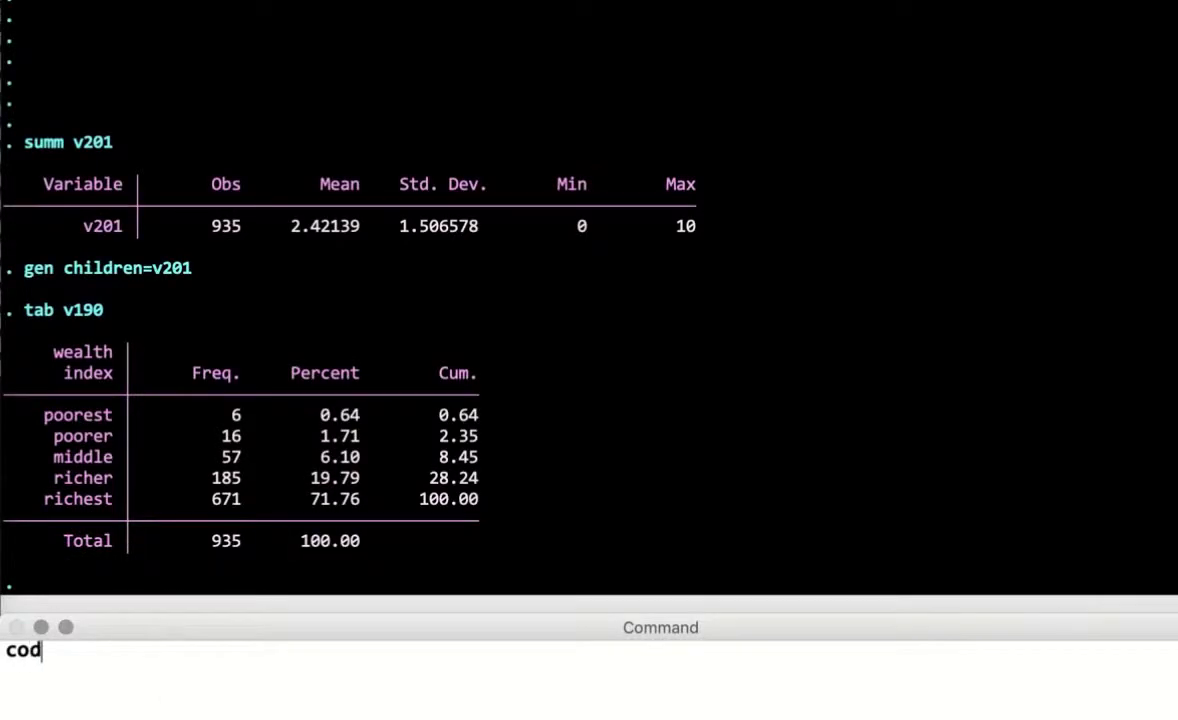
pyautogui.write('ebook ')
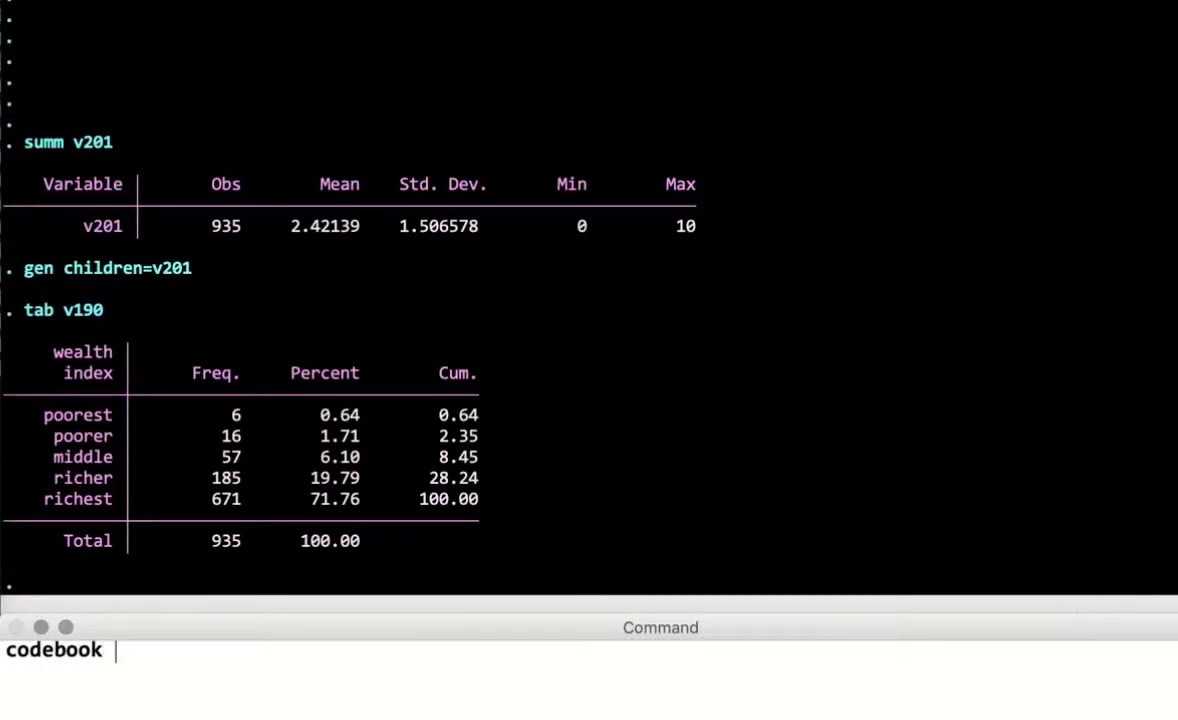
pyautogui.write('v190')
pyautogui.press('Return')
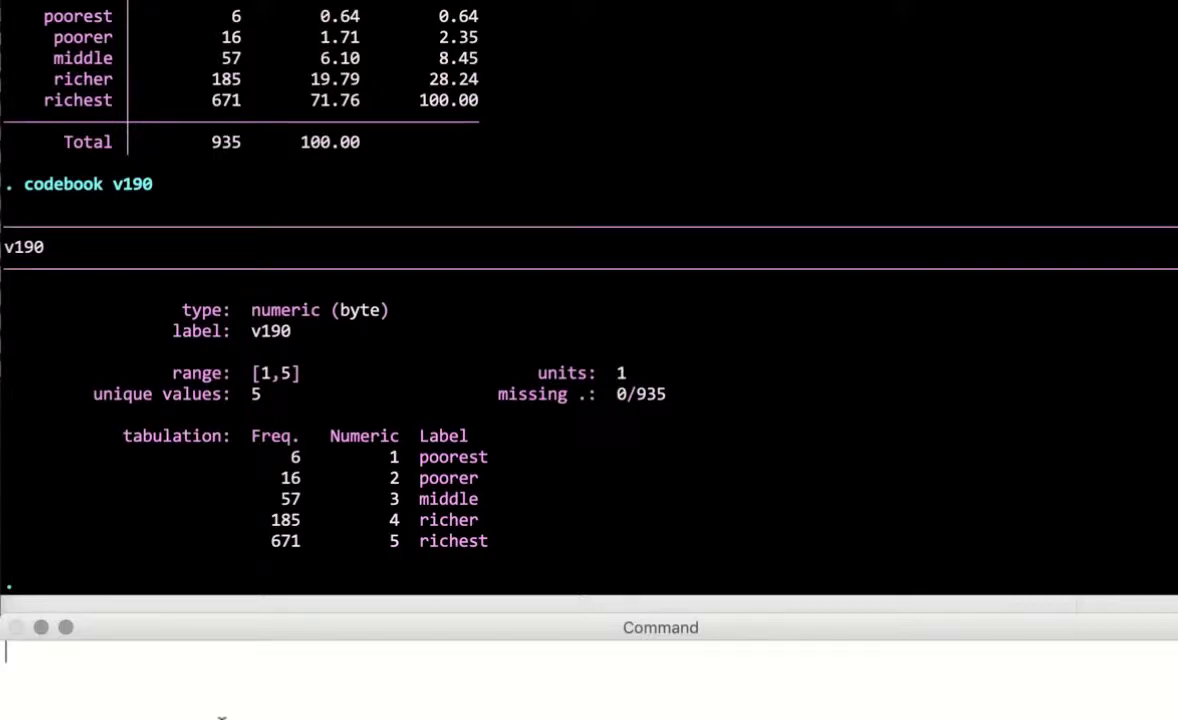
# Run a linear regression of children on the wealth index v190 with the default constant
pyautogui.write('reg chid')
pyautogui.press('BackSpace')
pyautogui.write('ldren')
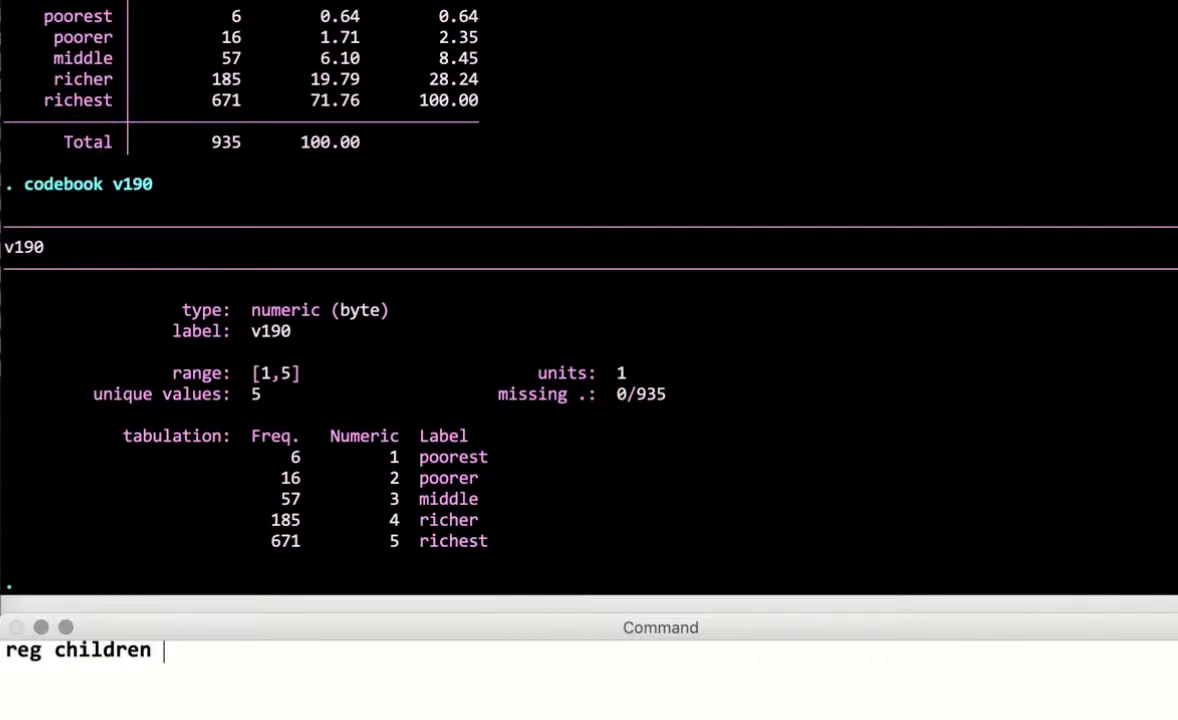
pyautogui.write(' v190')
pyautogui.press('Return')
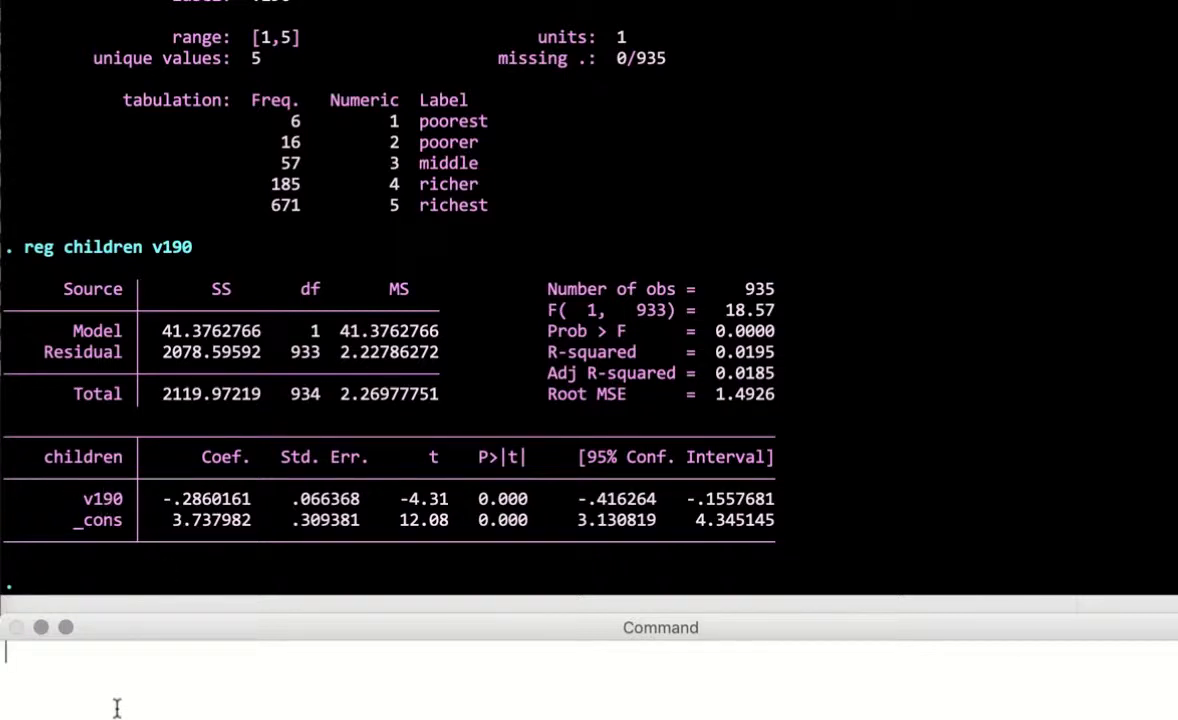
# Generate a new variable named const equal to 1 for every observation
pyautogui.write('gen ')
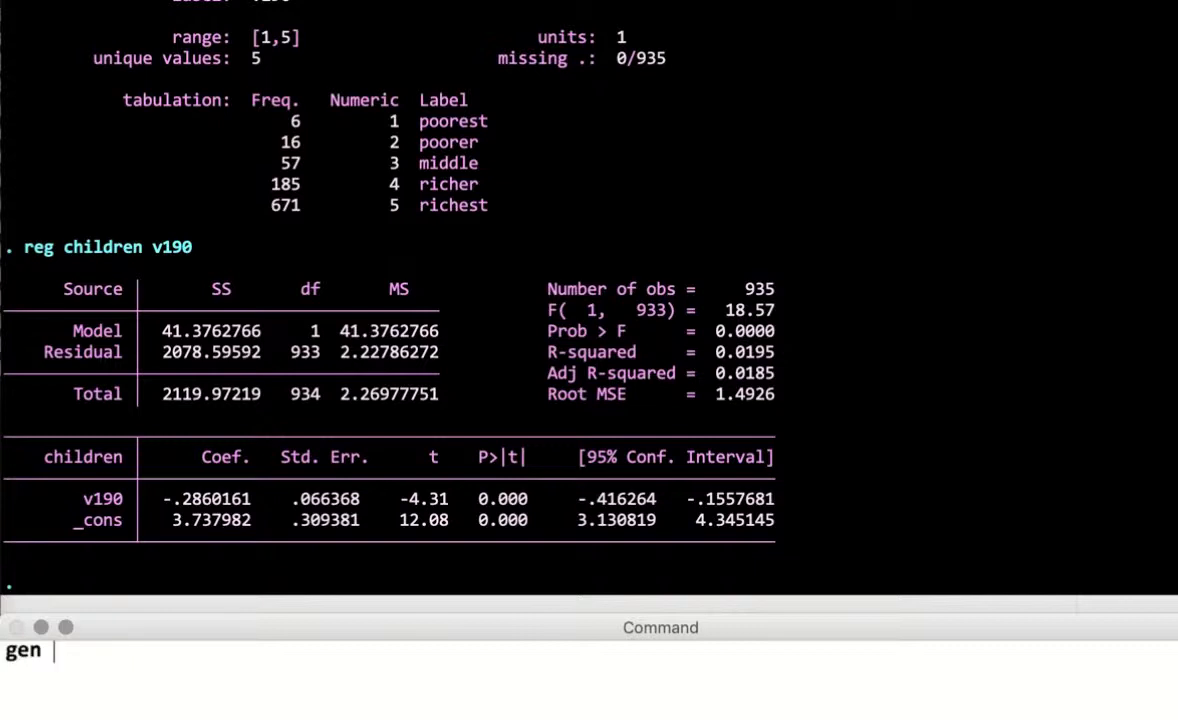
pyautogui.write('const=1')
pyautogui.press('Return')
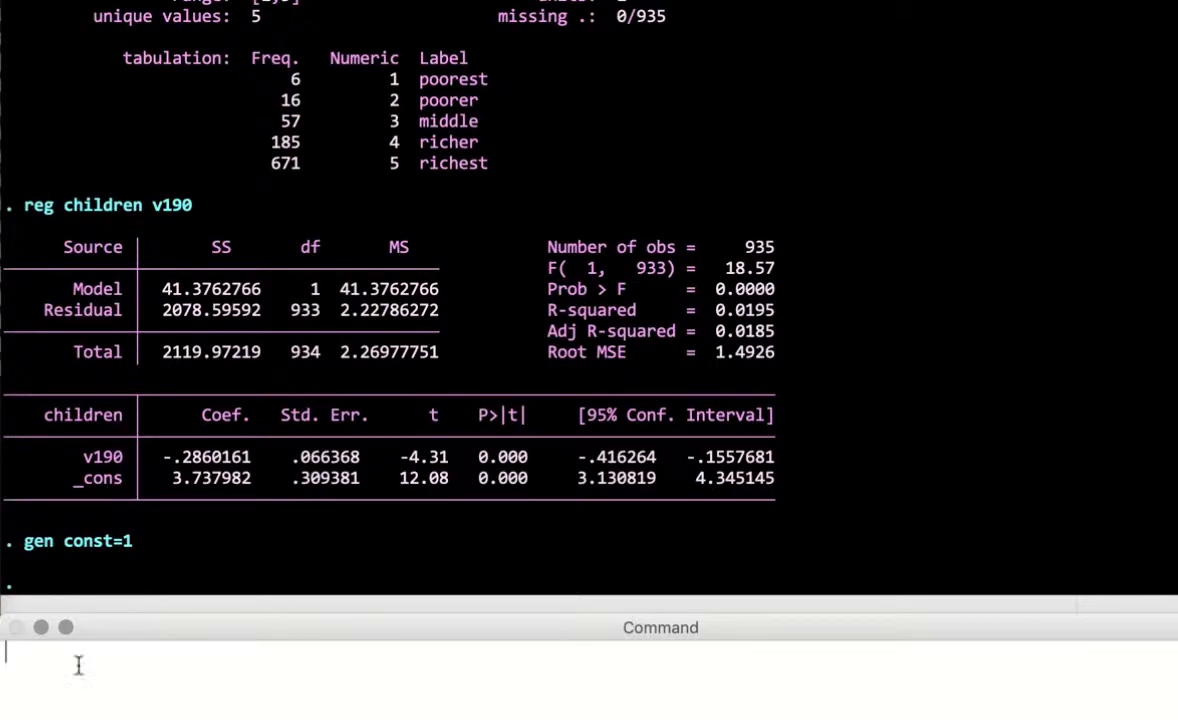
# Regress children on v190 without a constant, using the nocon option
pyautogui.write('reg ch')
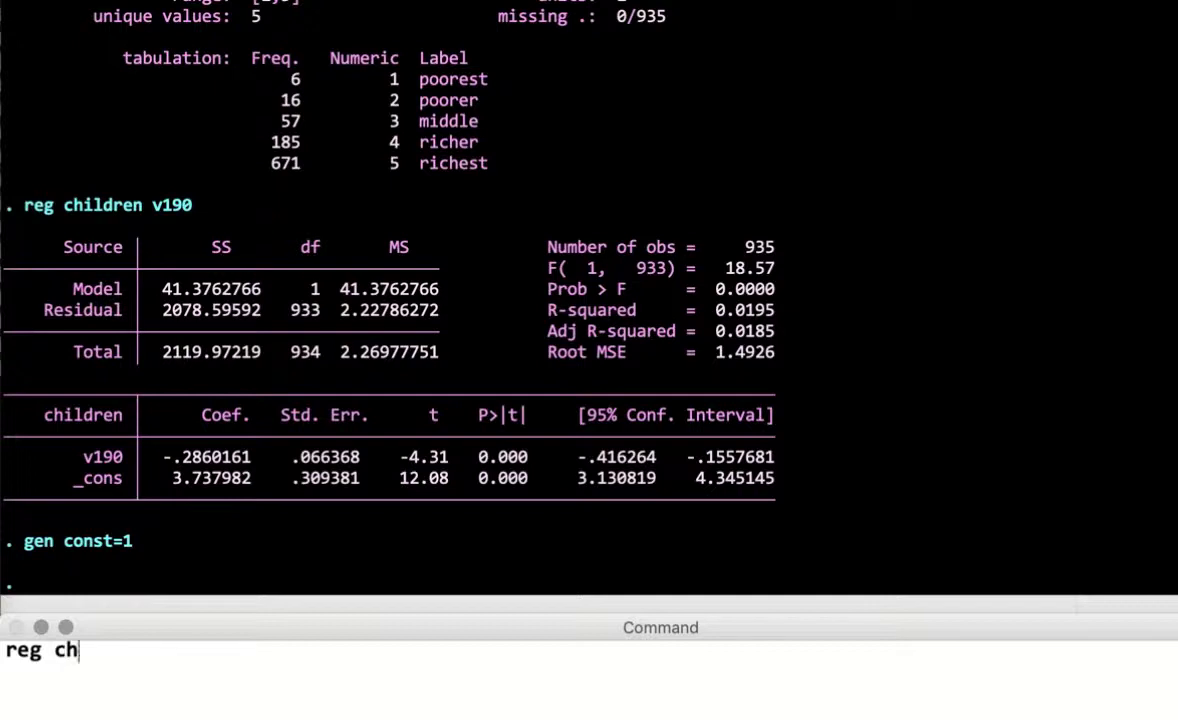
pyautogui.write('ildren v')
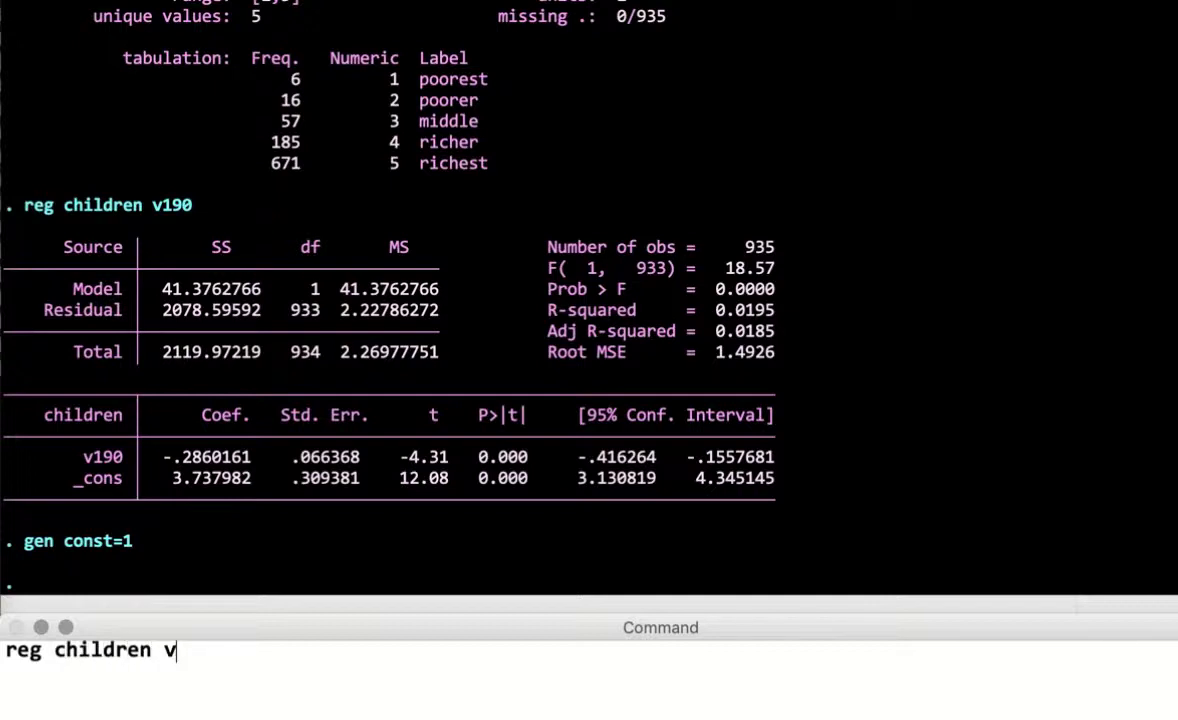
pyautogui.write('190, nocon')
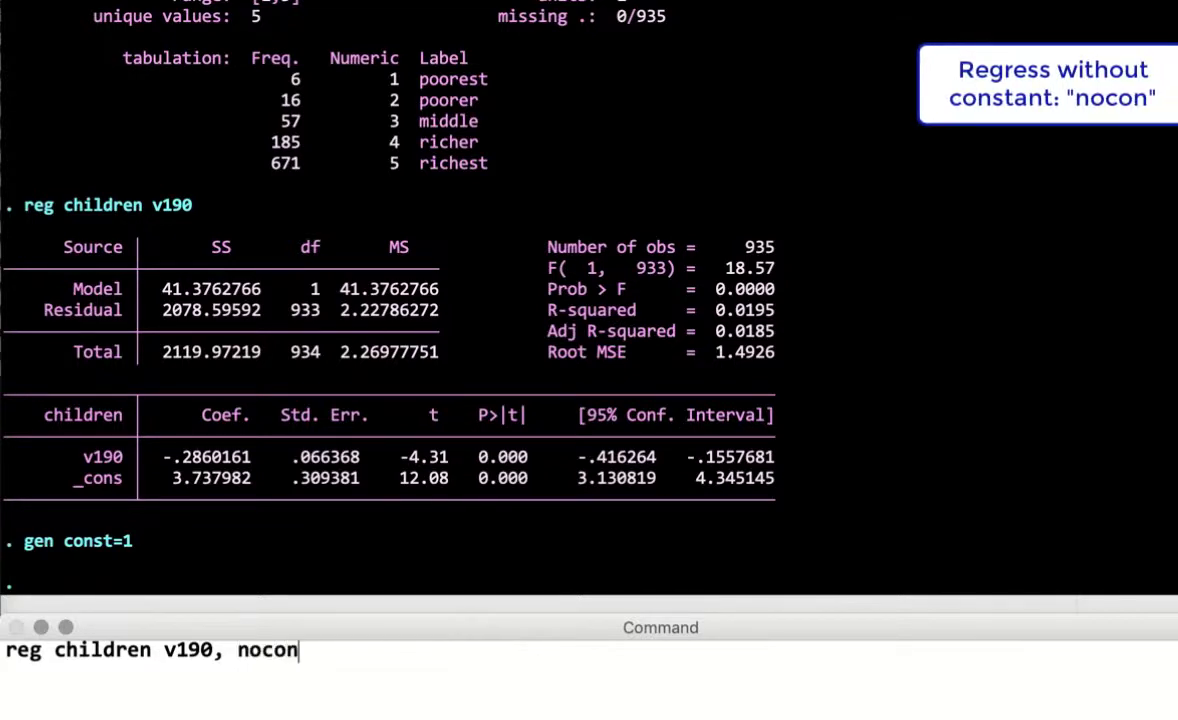
pyautogui.press('Return')
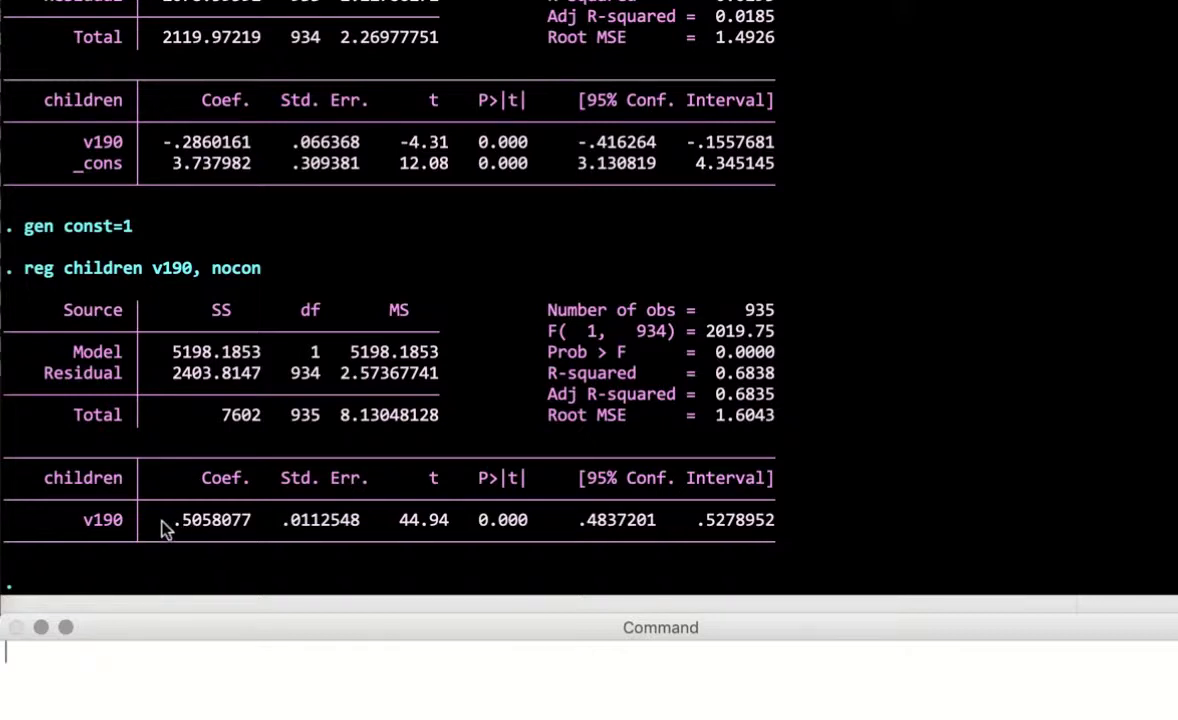
# Regress children on v190 and the generated const variable with the nocon option
pyautogui.write('reg children ')
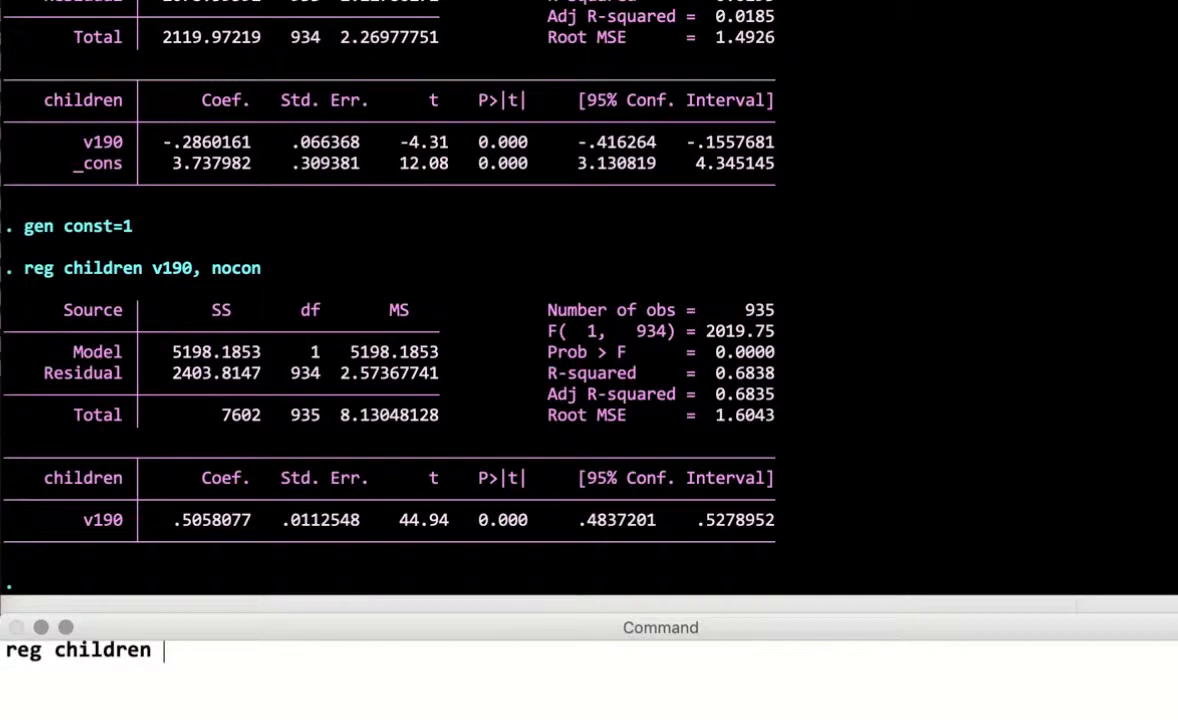
pyautogui.write('v190')
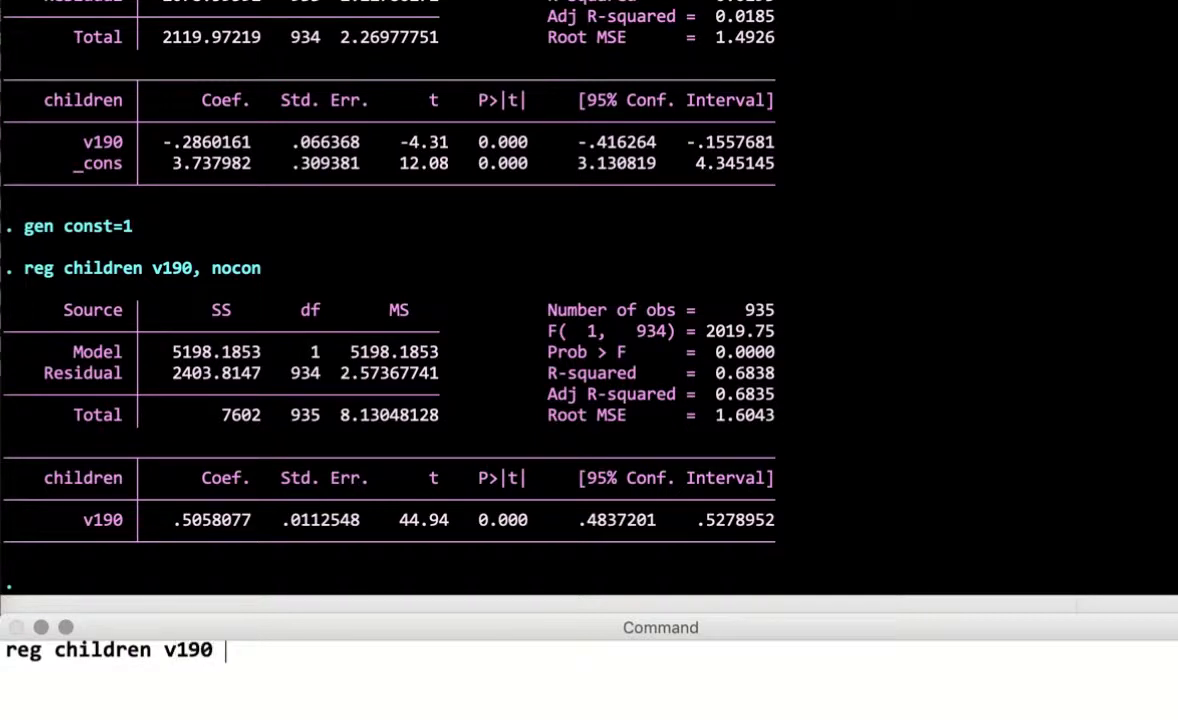
pyautogui.write(' const')
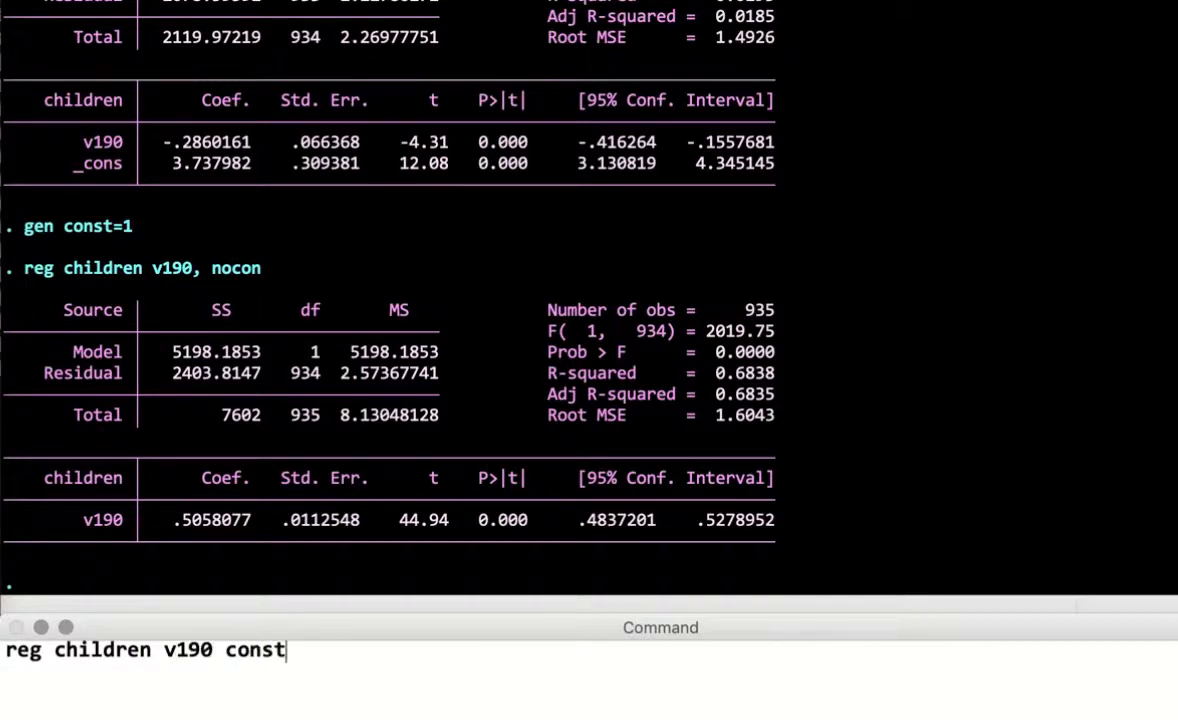
pyautogui.write(', nocon')
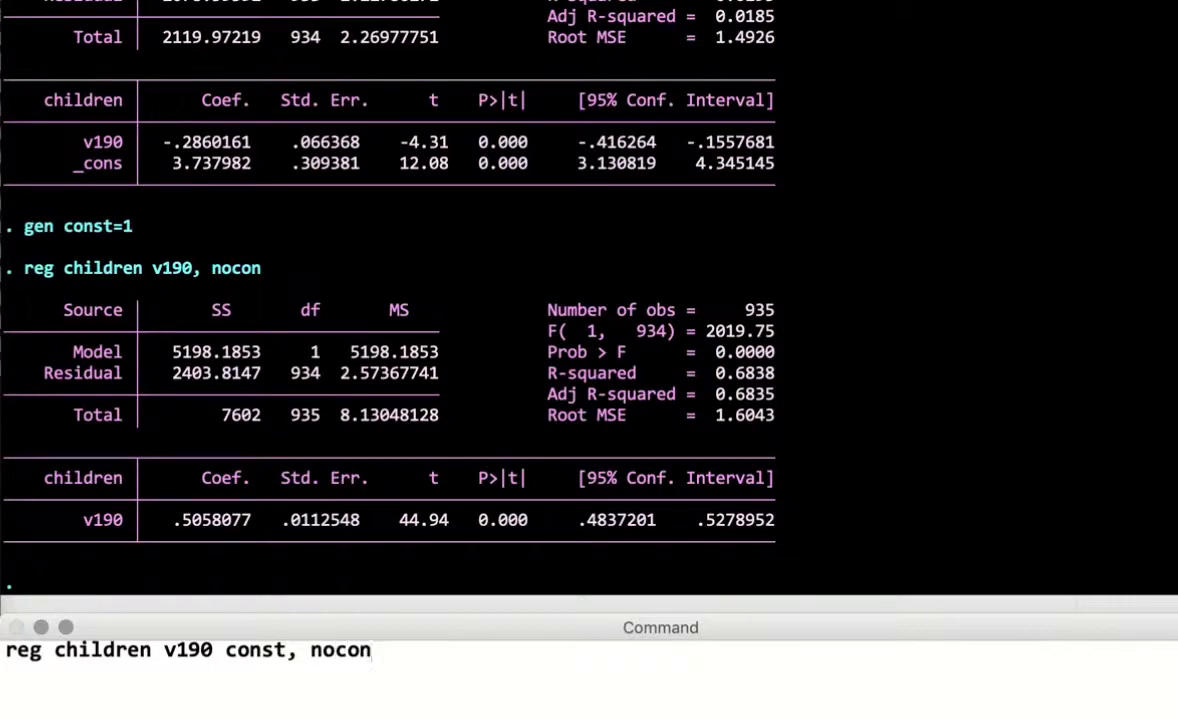
pyautogui.press('Return')
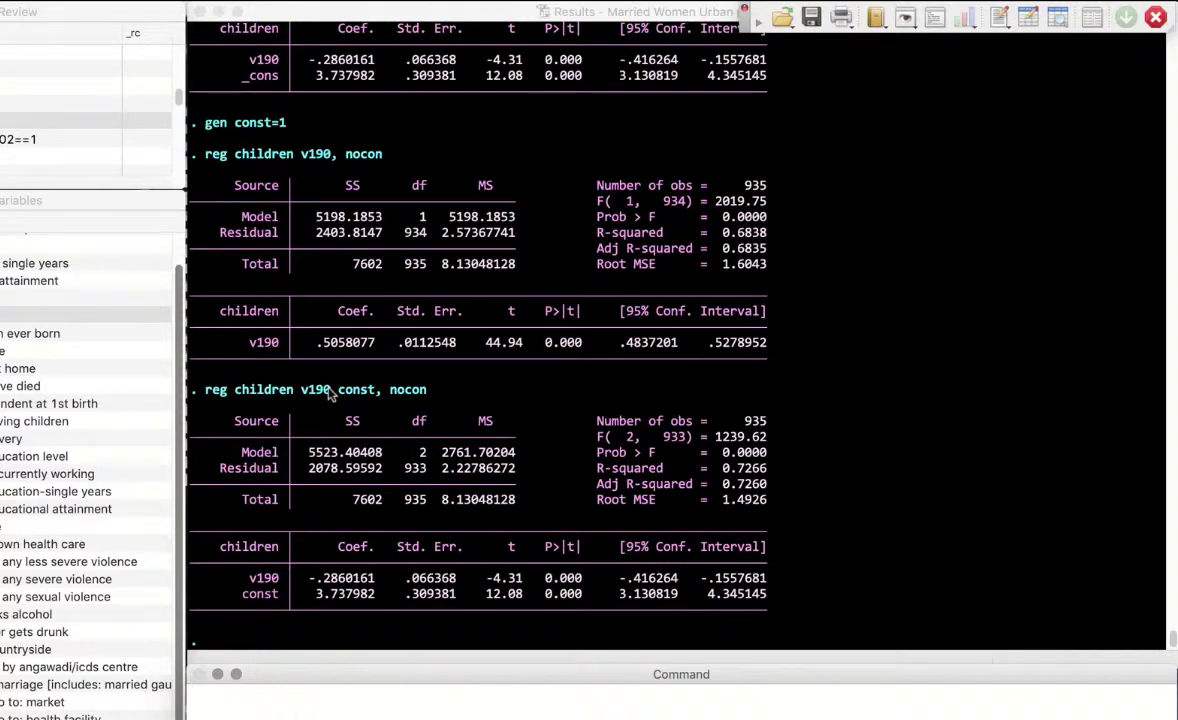
# Compare the earlier regression outputs and rerun the regression of children on v190 with the built-in constant
pyautogui.scroll(-1, 400, 250)
pyautogui.scroll(5, 400, 250)
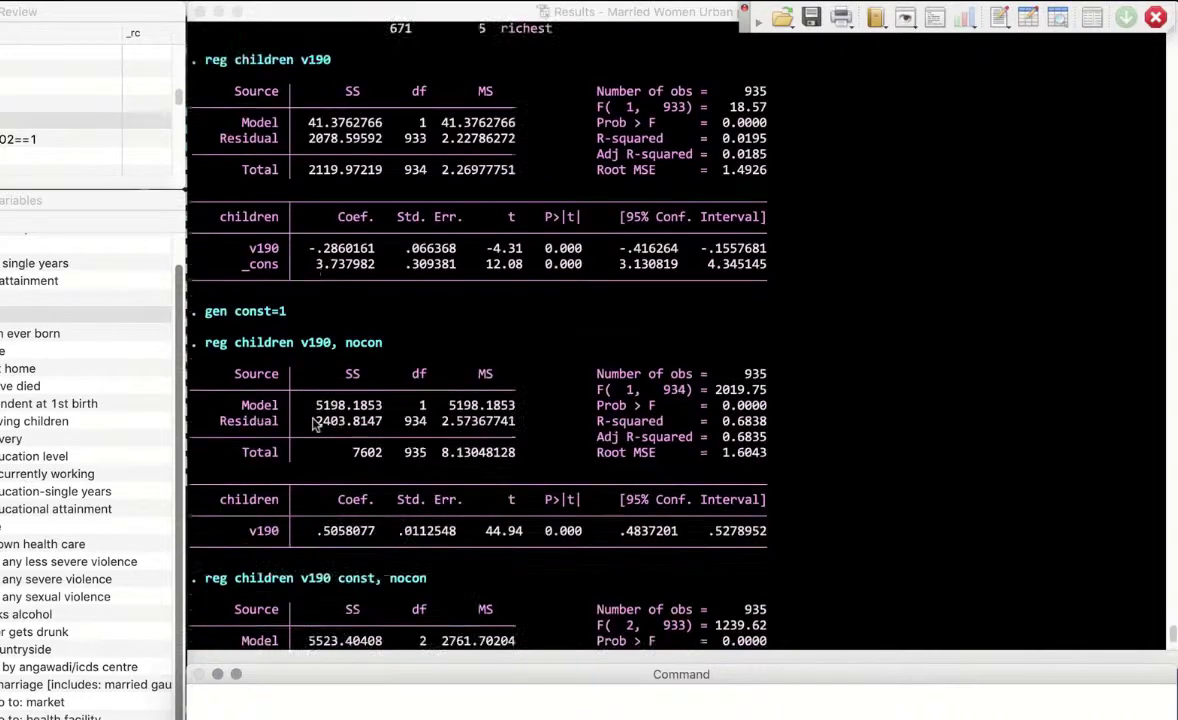
pyautogui.scroll(-5, 295, 400)
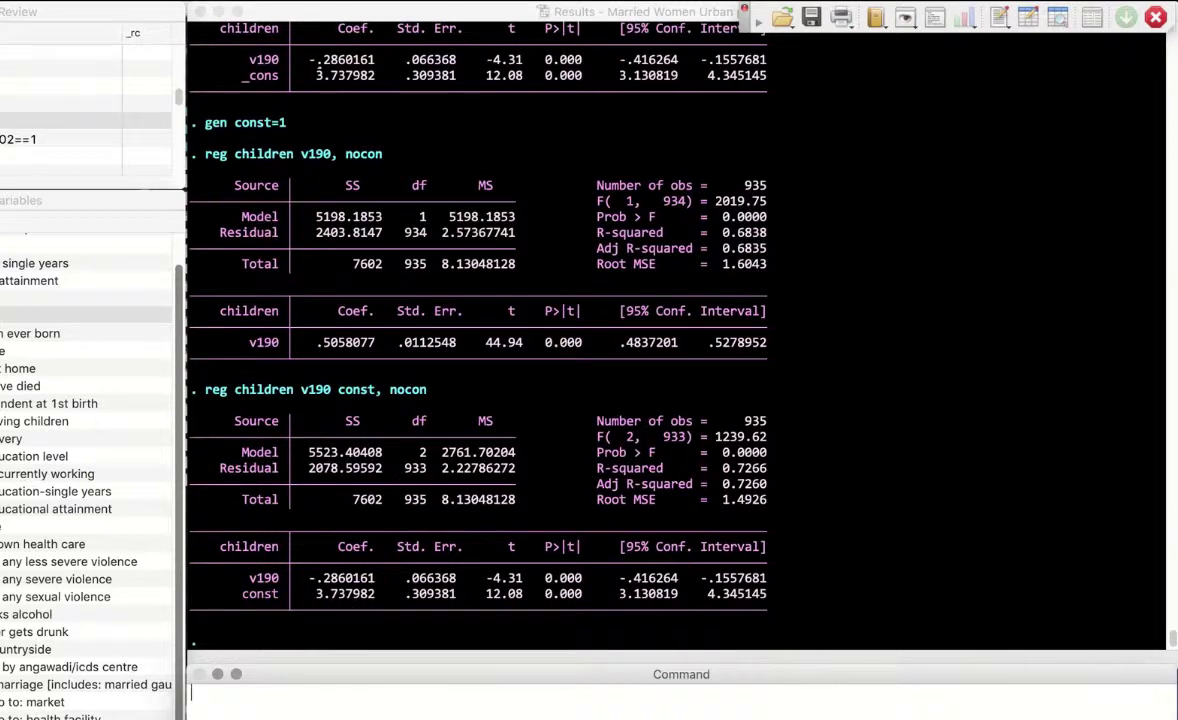
pyautogui.write('reg children v190')
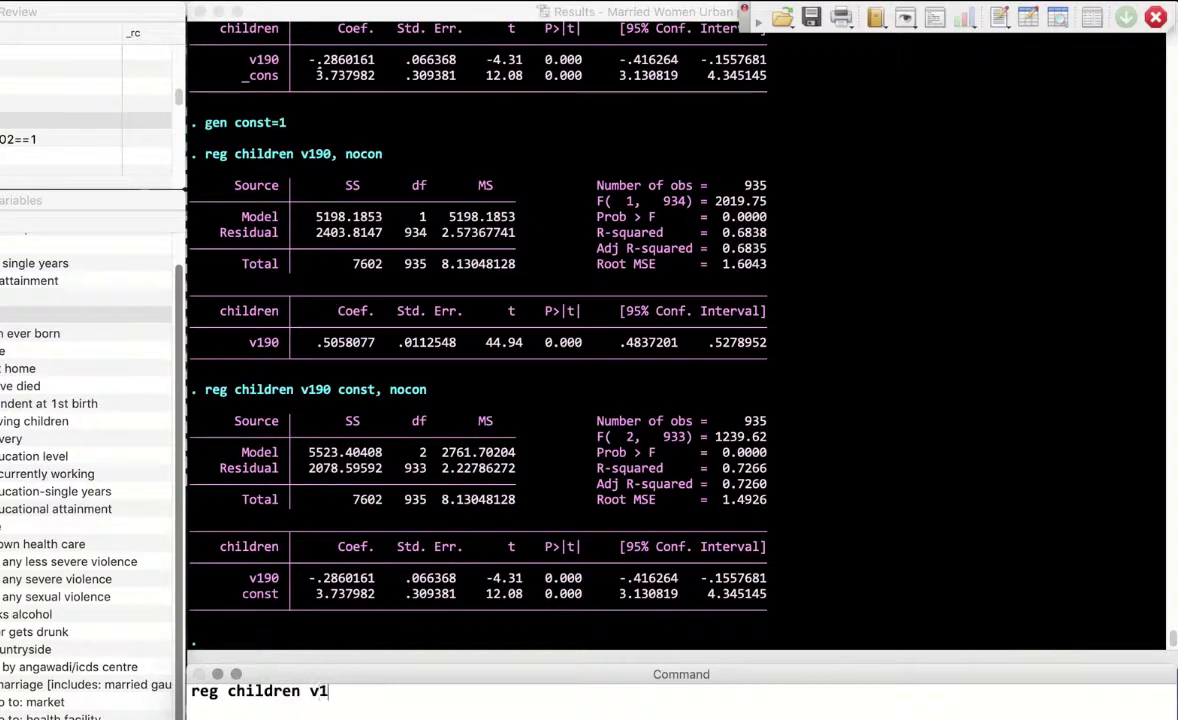
pyautogui.press('Return')
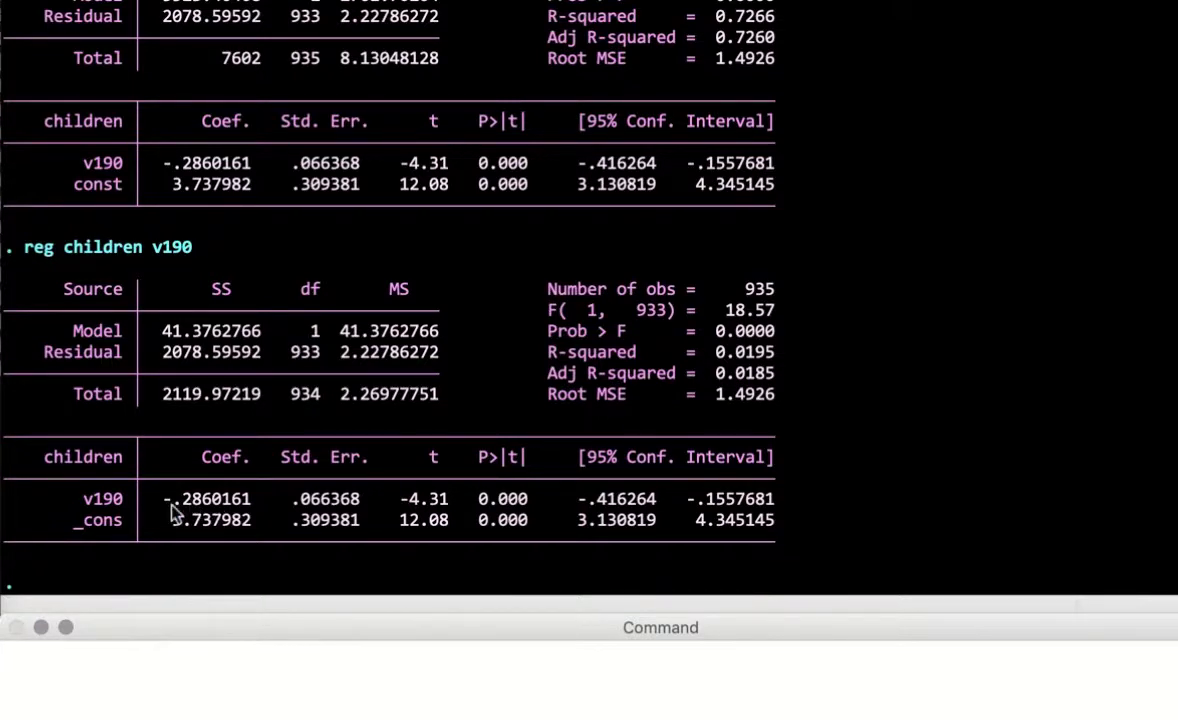
# Enter the comment "* poorest to poor OR middle to Richer" in the results log
pyautogui.write('* poored')
pyautogui.press('BackSpace')
pyautogui.write('st to poor ')
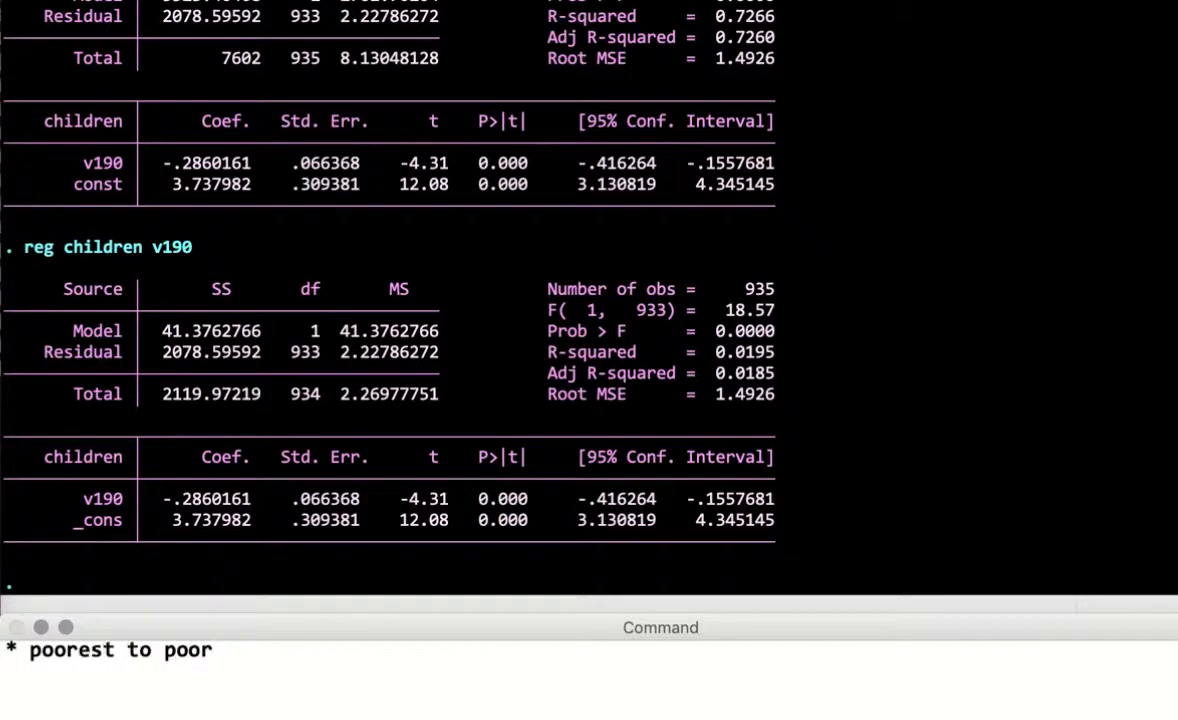
pyautogui.write('OR middle to Richer')
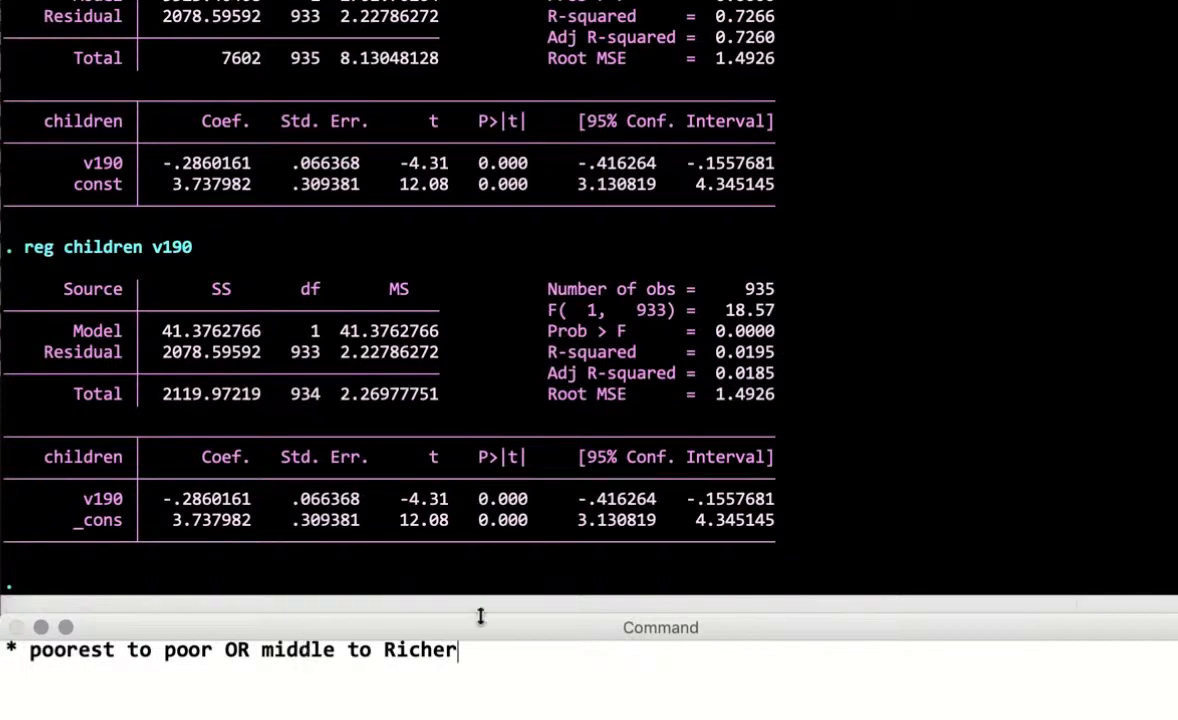
pyautogui.press('Return')
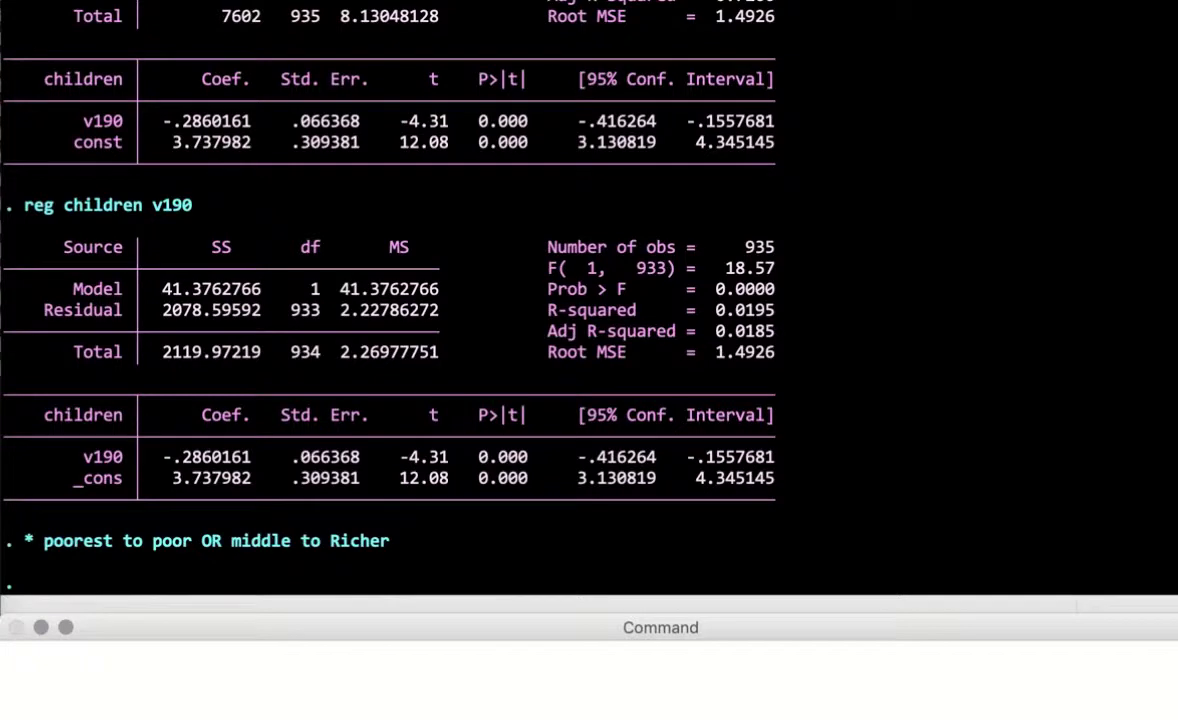
# Tabulate v190 with the gen (wlth) option to create a dummy variable for each wealth category, and check them in the variable list
pyautogui.write('tab')
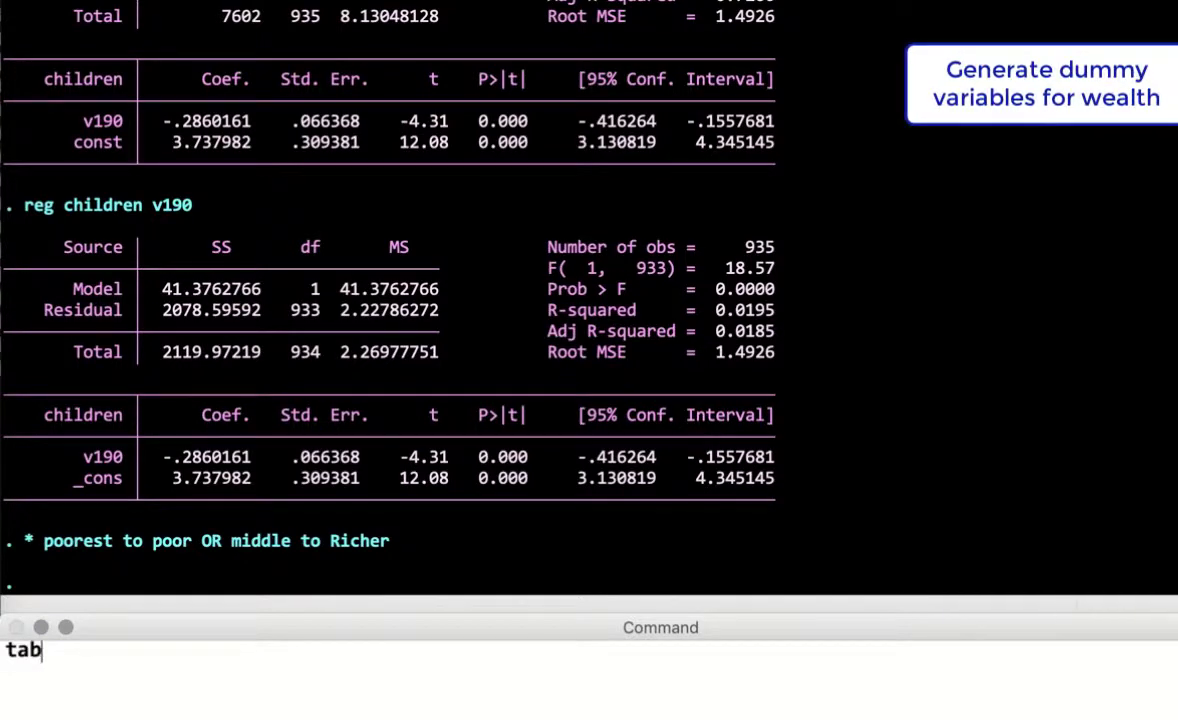
pyautogui.write(' v190')
pyautogui.press('BackSpace')
pyautogui.write('90, gen')
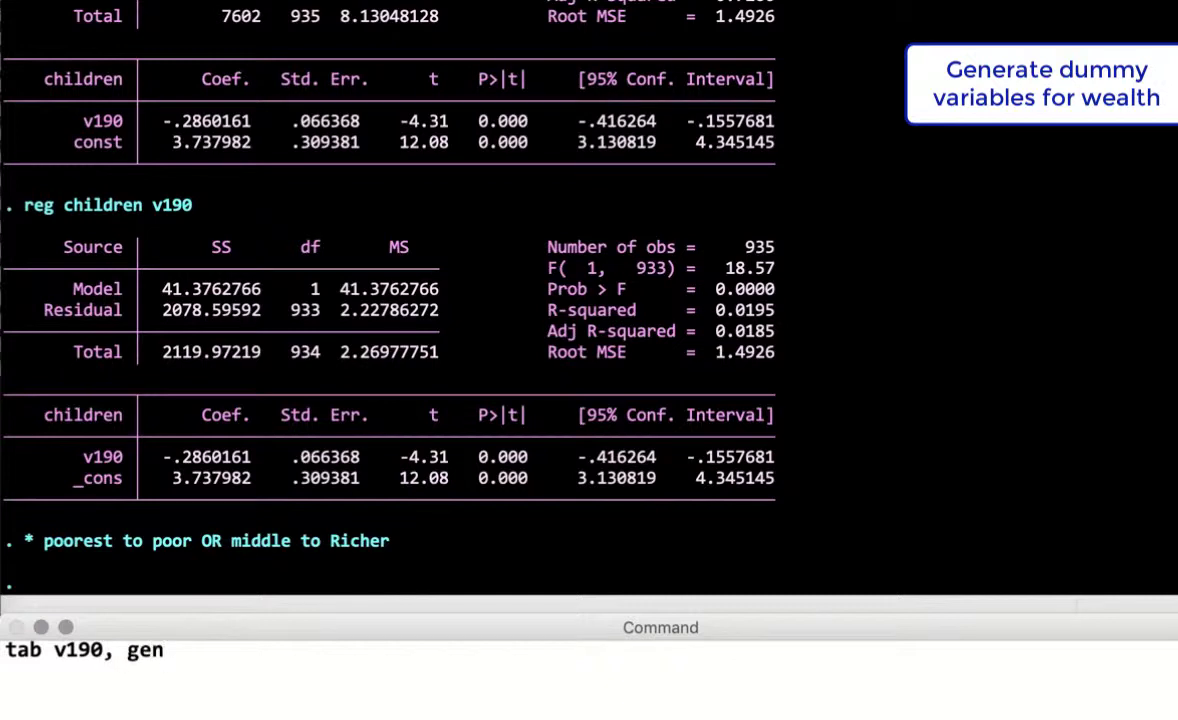
pyautogui.write(' (wlth)')
pyautogui.press('Return')
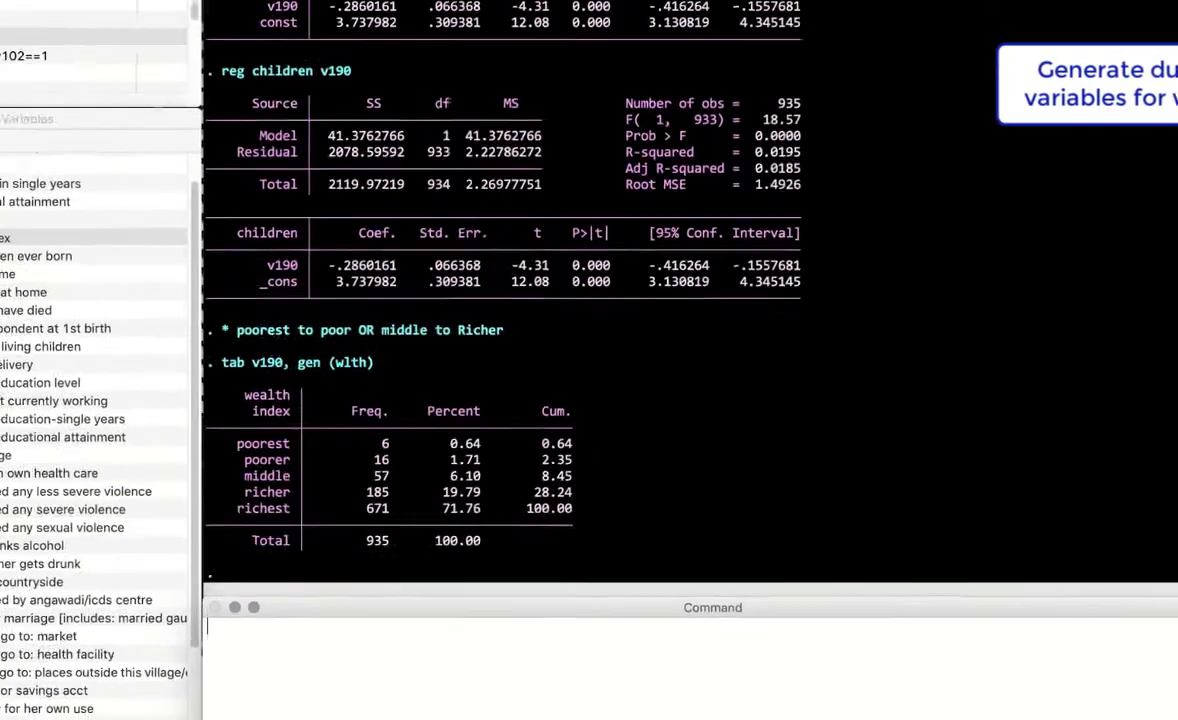
pyautogui.scroll(-5, 18, 640)
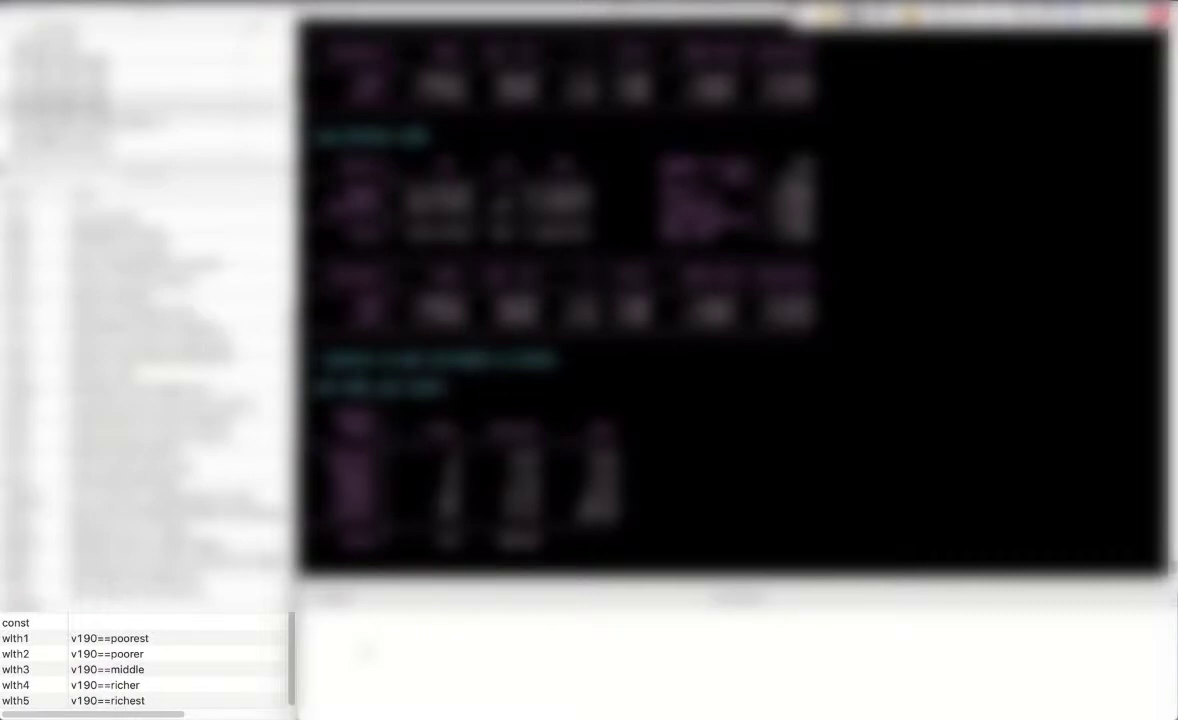
# Browse the wlth* dummy variables alongside v190 in the data editor, and close it after checking the coding
pyautogui.write('brows')
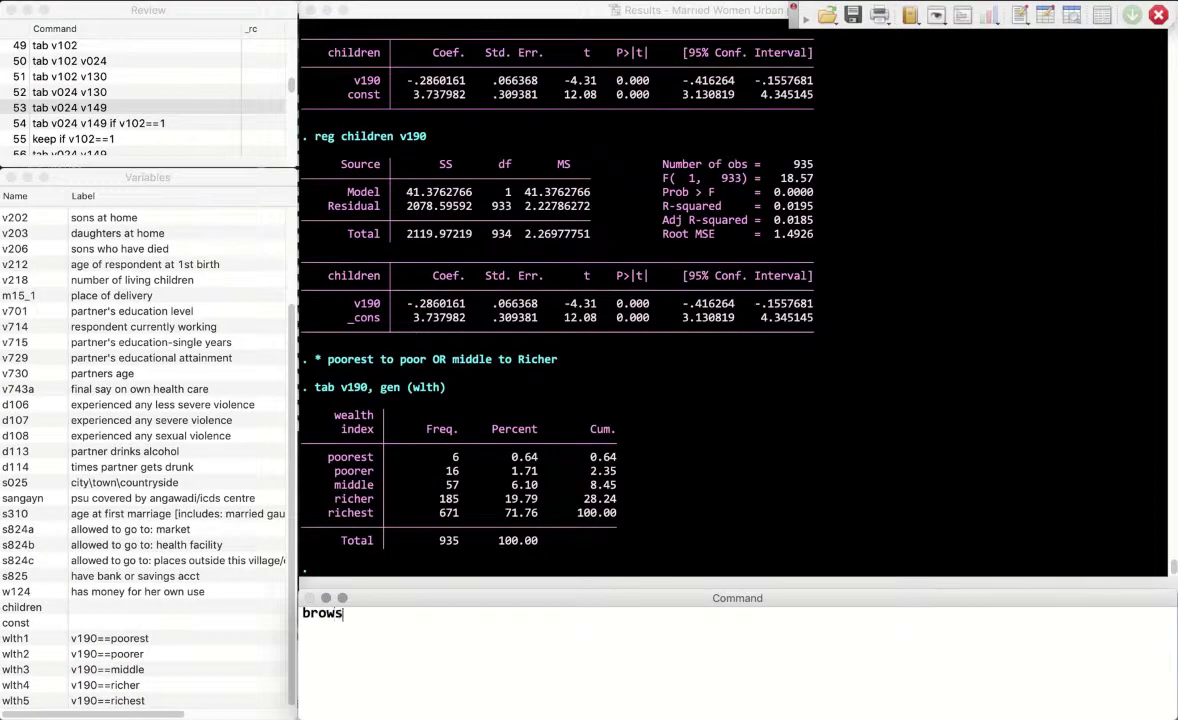
pyautogui.write('e wlth *')
pyautogui.write('v190')
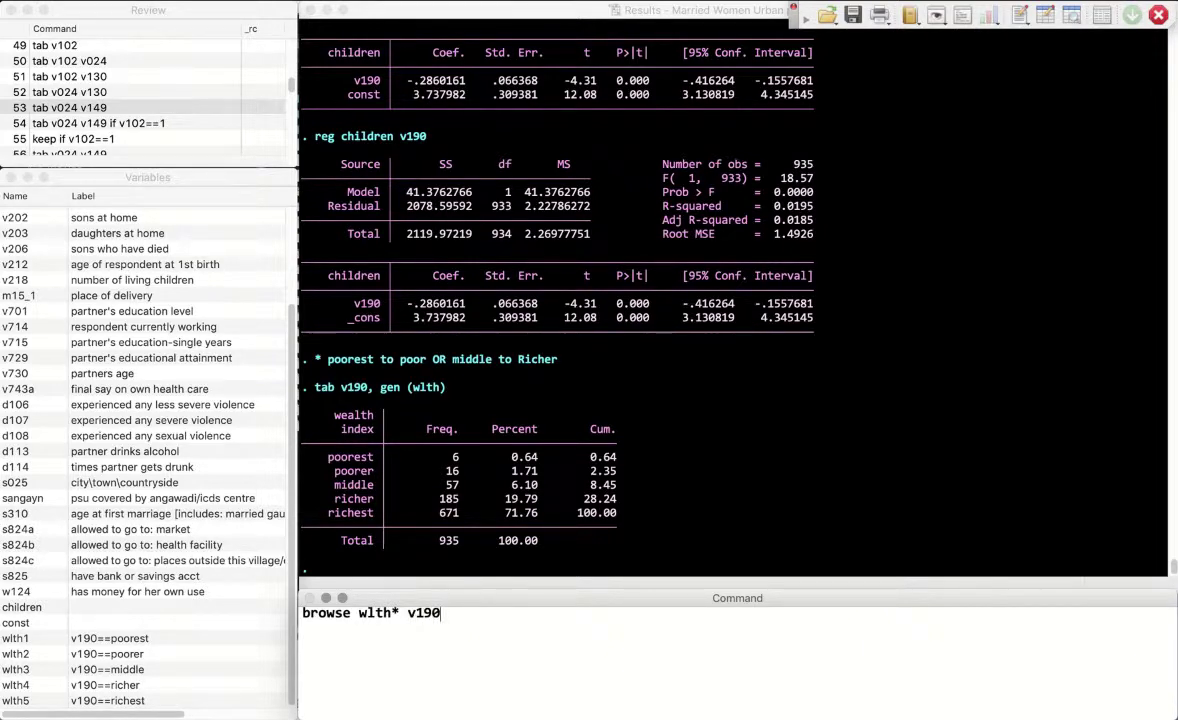
pyautogui.press('Return')
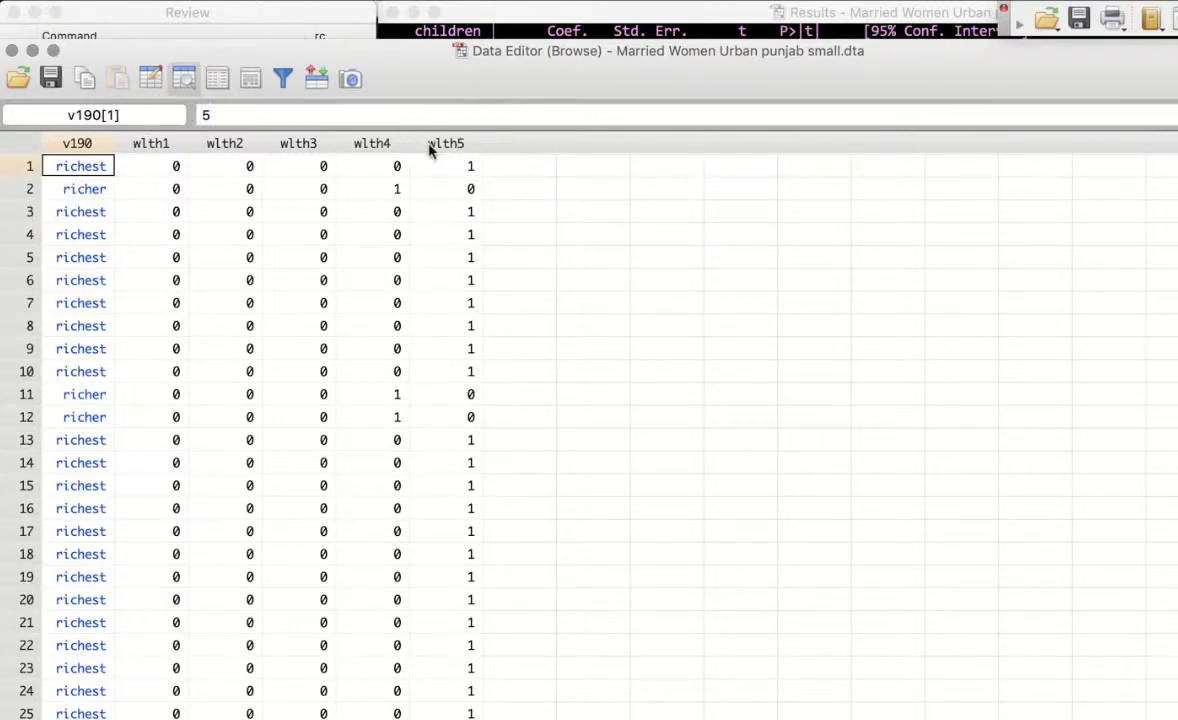
pyautogui.click(12, 50)
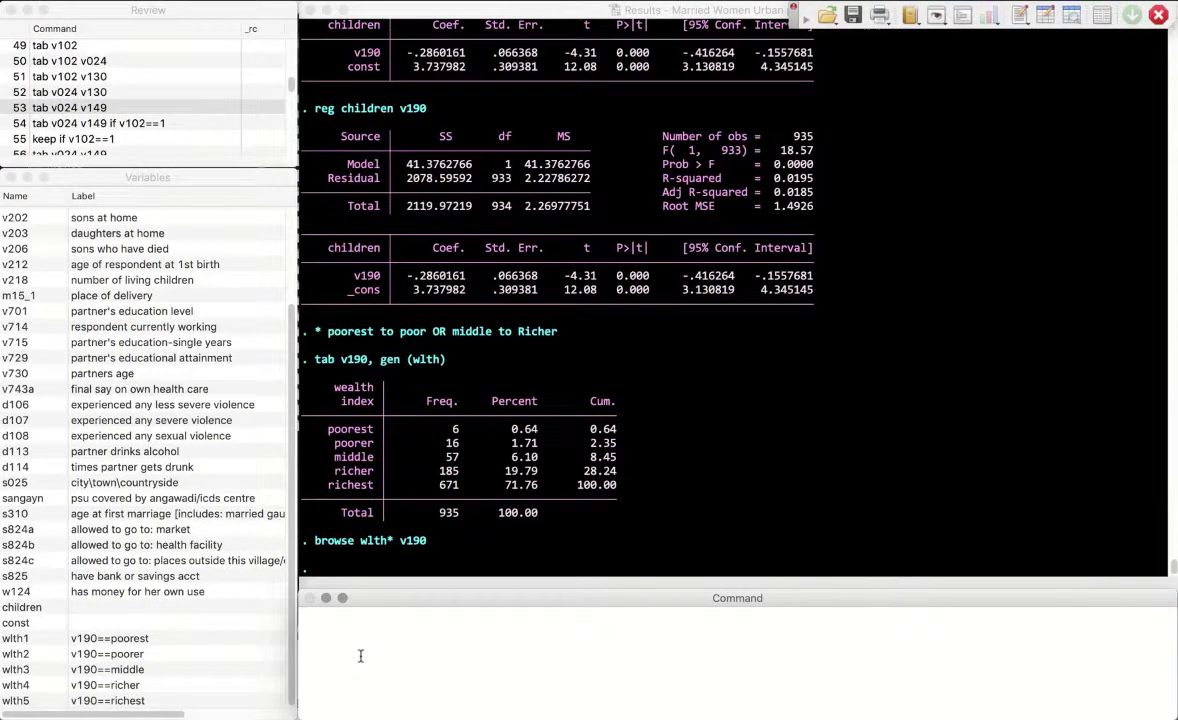
# Regress children on all five wealth dummies, wlth1 wlth2 wlth3 wlth4 wlth5, with the built-in constant
pyautogui.write('reg children ')
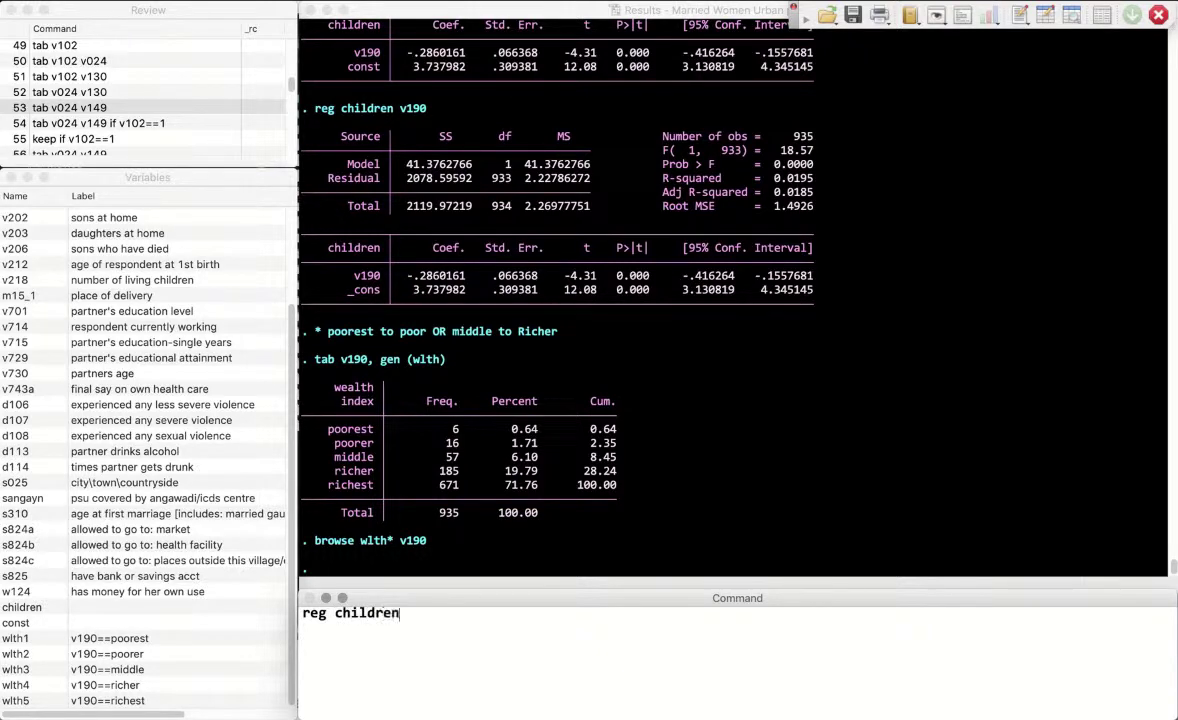
pyautogui.write('wlth1')
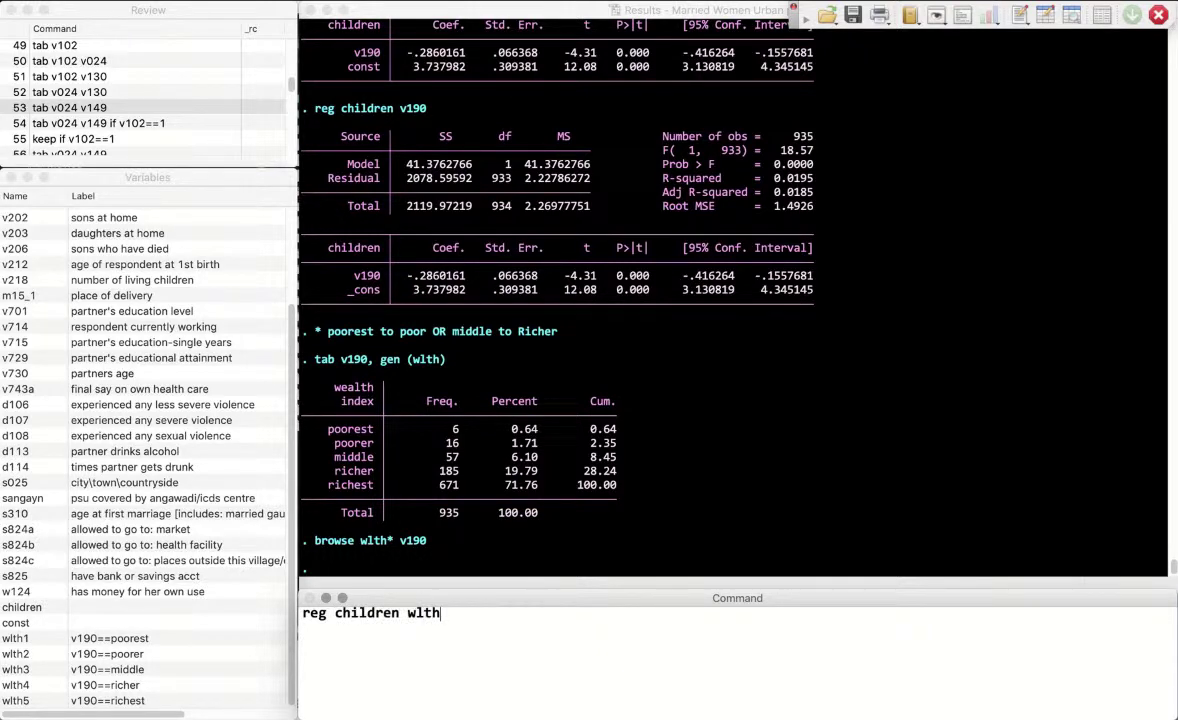
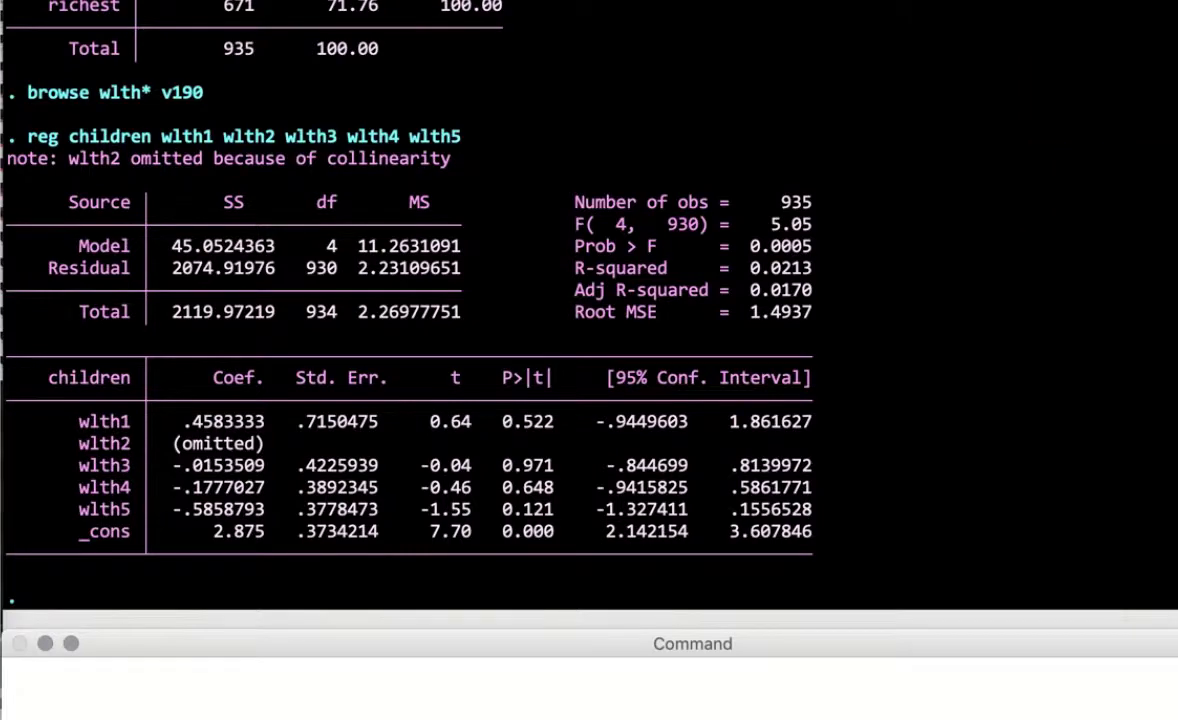
# Generate a variable named what as the sum wlth1+ wlth2+ wlth3+ wlth4+ wlth5
pyautogui.write('gen what=')
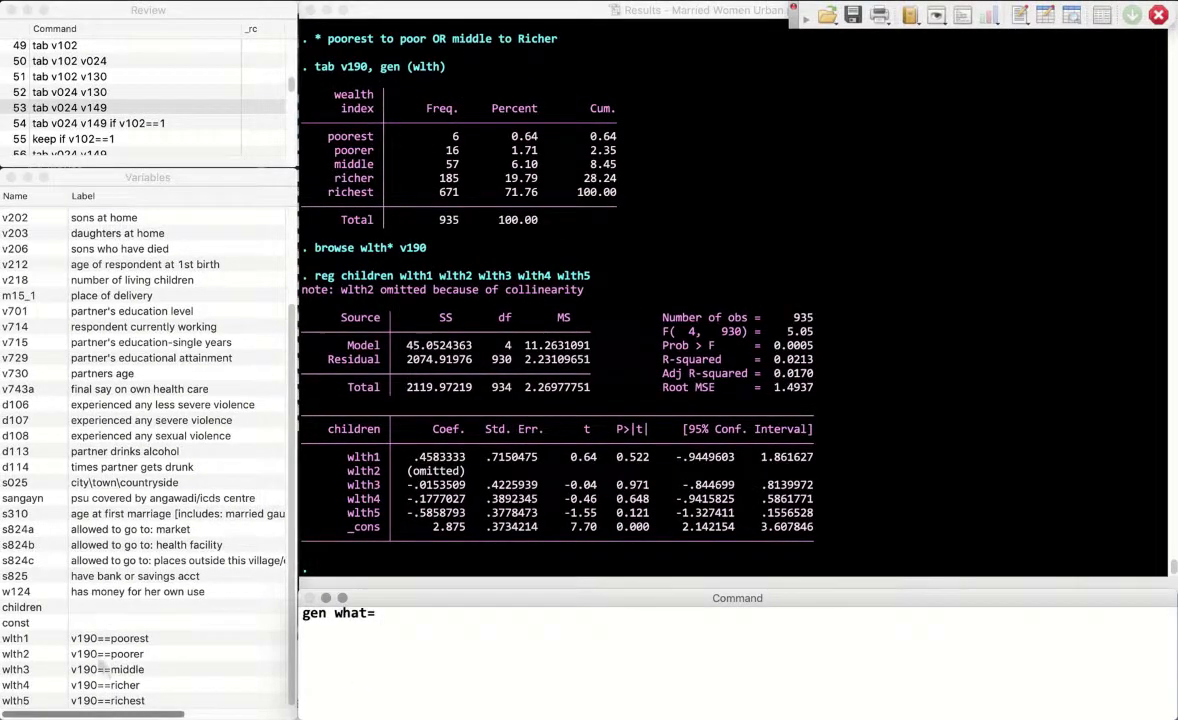
pyautogui.click(15, 639)
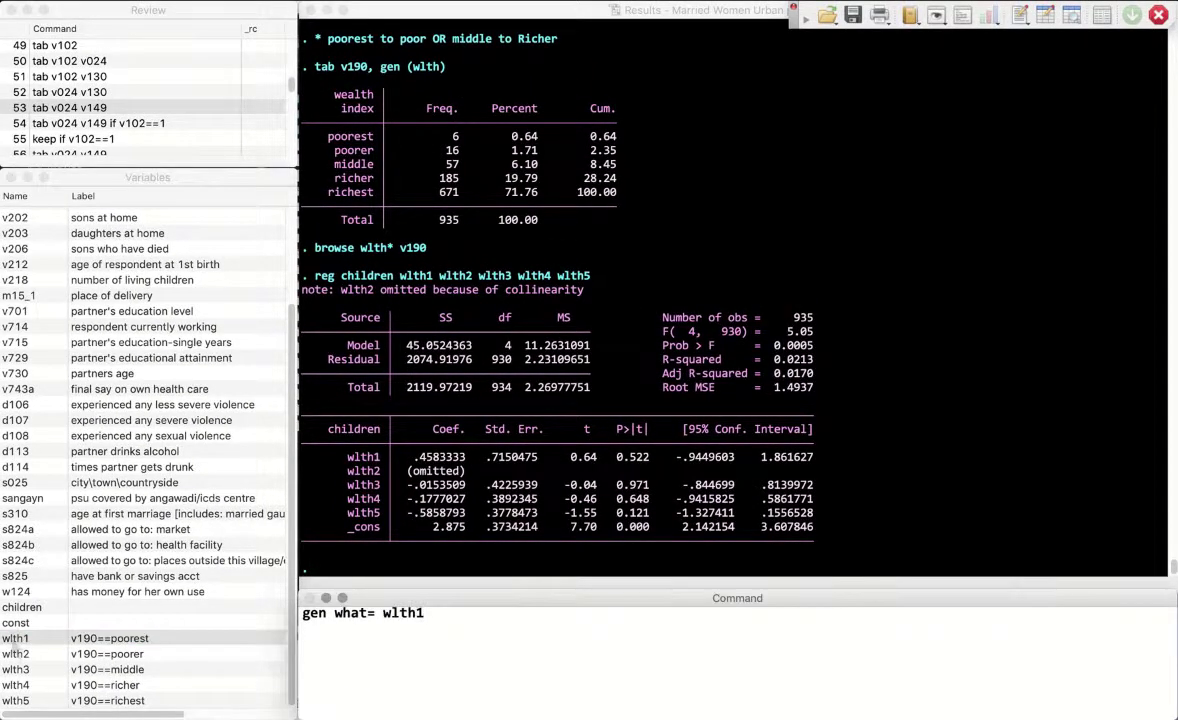
pyautogui.write('+')
pyautogui.click(15, 654)
pyautogui.write('+')
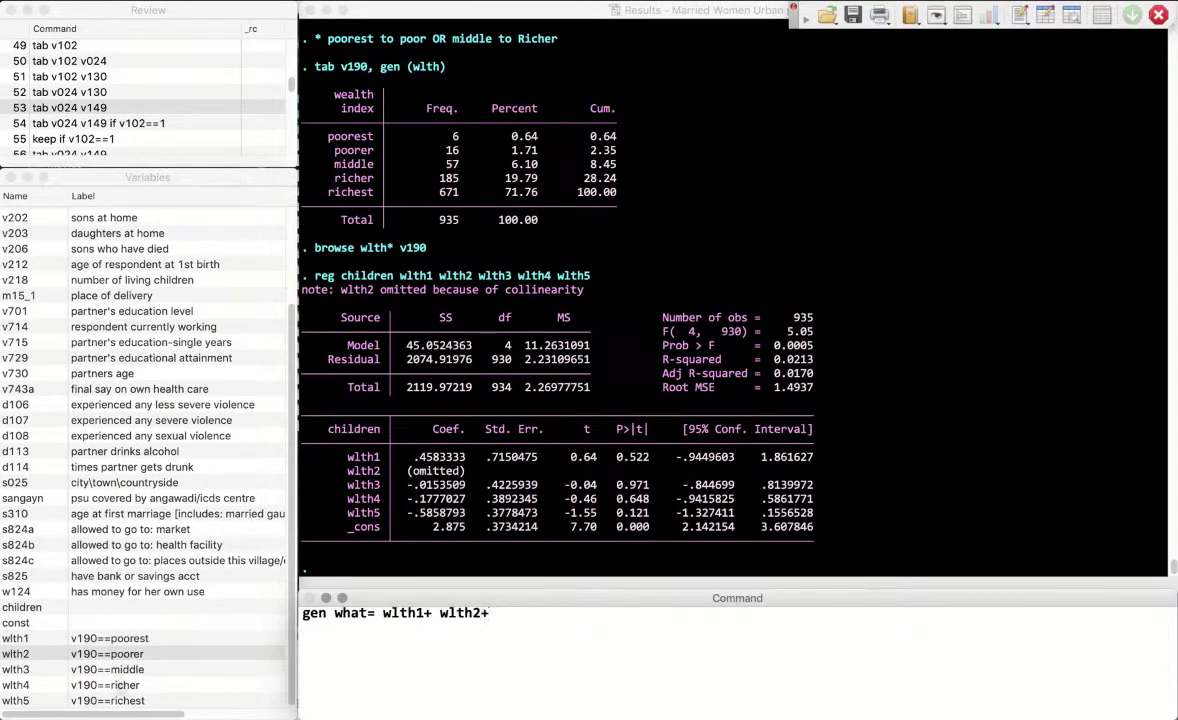
pyautogui.click(105, 669)
pyautogui.write('+')
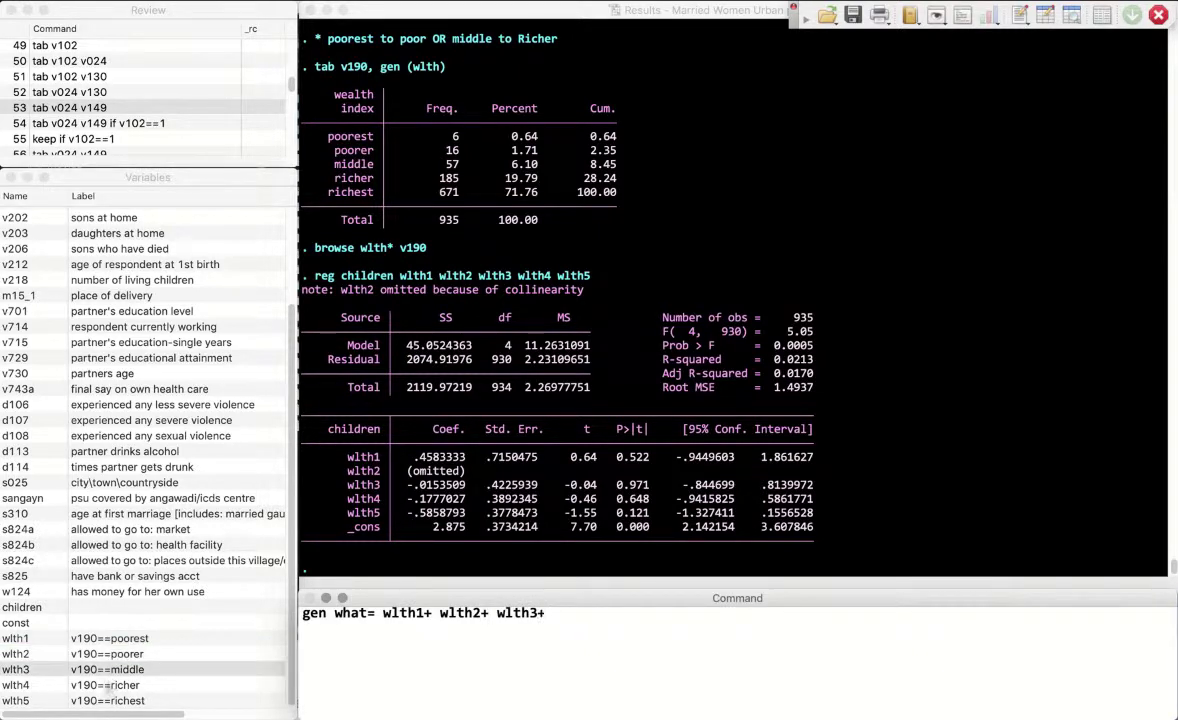
pyautogui.click(104, 684)
pyautogui.write('+')
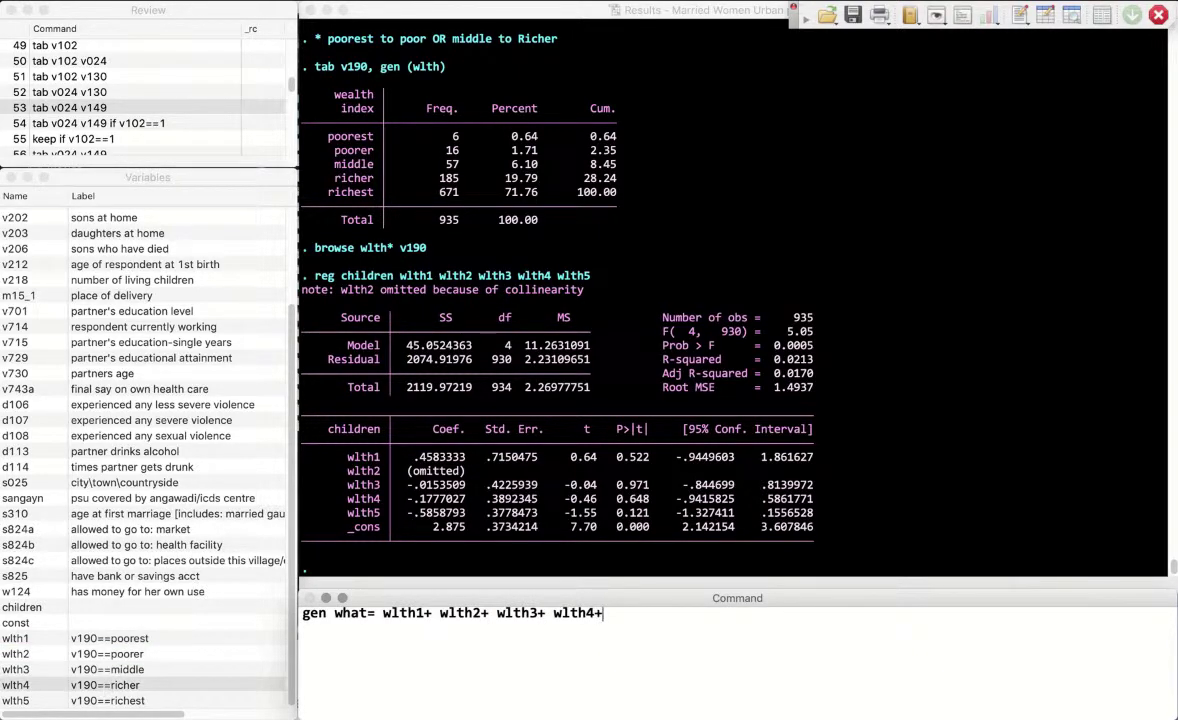
pyautogui.click(104, 700)
pyautogui.press('Return')
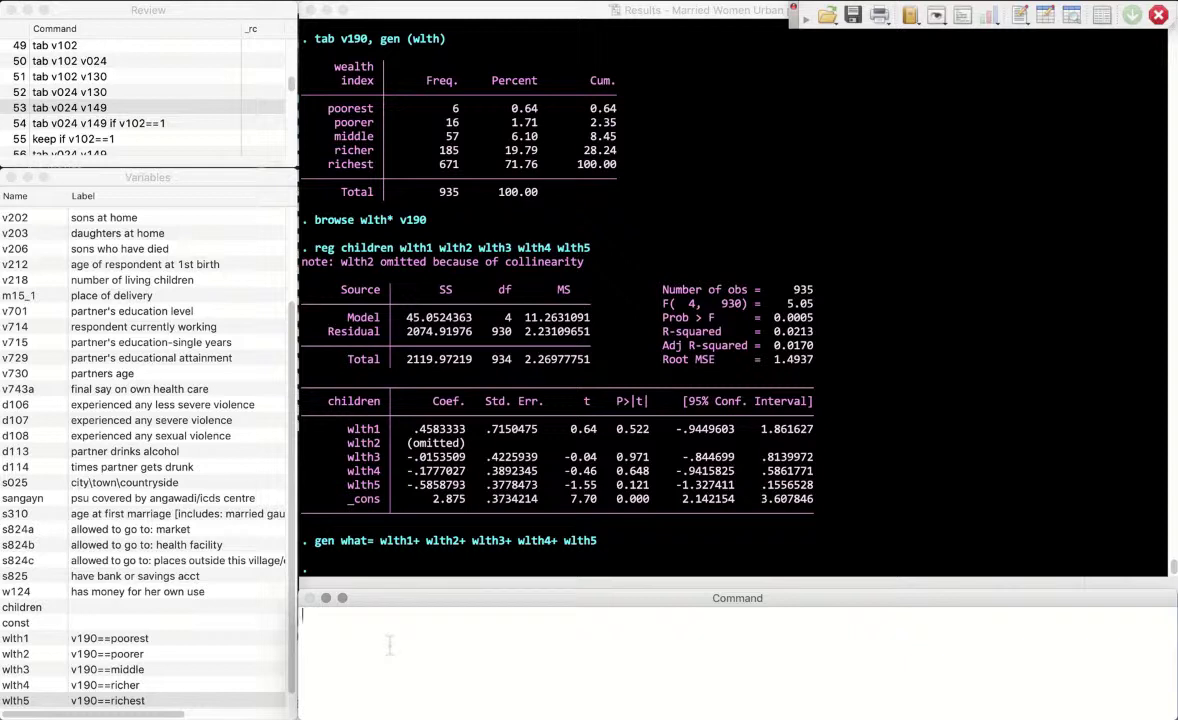
# Browse wlth* and v190 together with what, and browse them again with cons added for comparison
pyautogui.press('pageup')
pyautogui.press('pageup')
pyautogui.press('pageup')
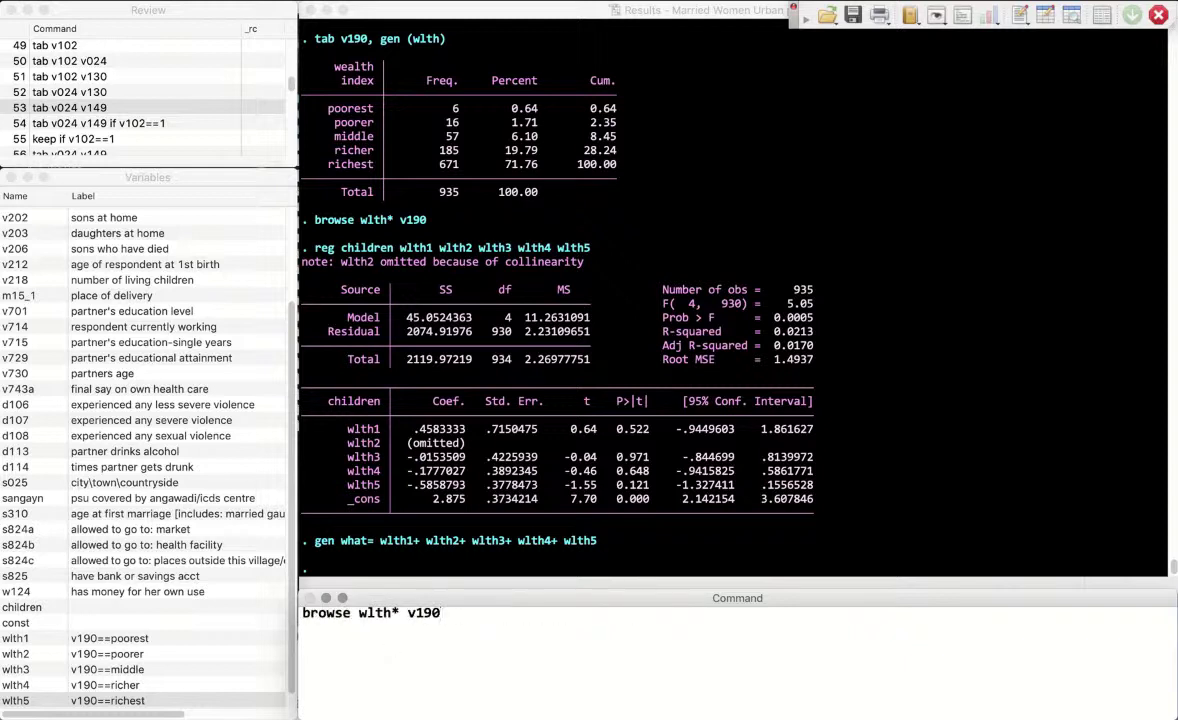
pyautogui.write('what')
pyautogui.press('Return')
pyautogui.write('cons')
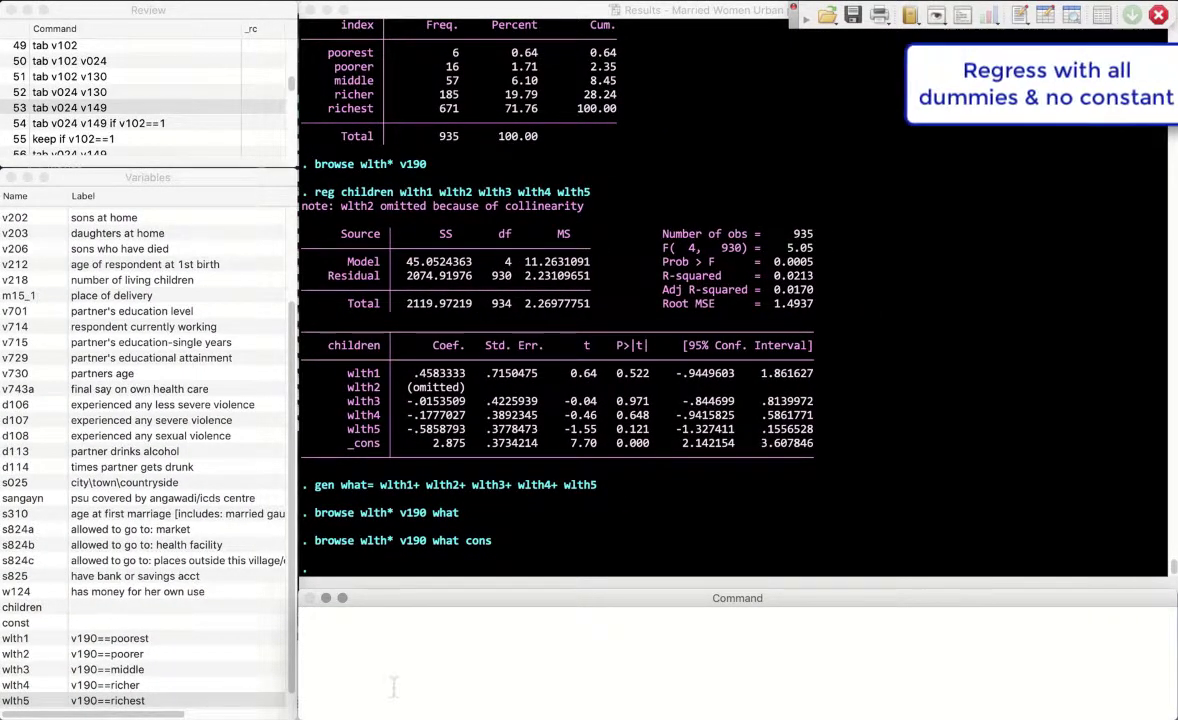
# Regress children on wlth1 wlth2 wlth3 wlth4 wlth5 with the nocon option
pyautogui.write('reg children wlth1 wlth2 wlth3 wlth4 wlth5, nocon')
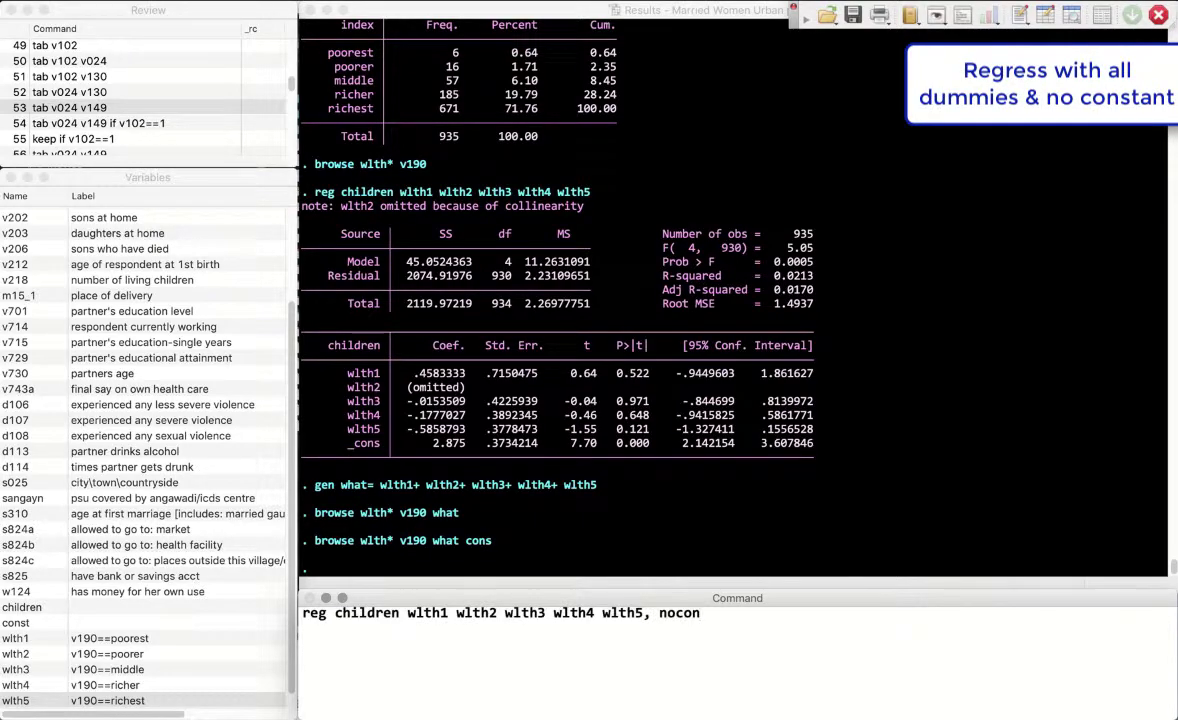
pyautogui.press('Return')
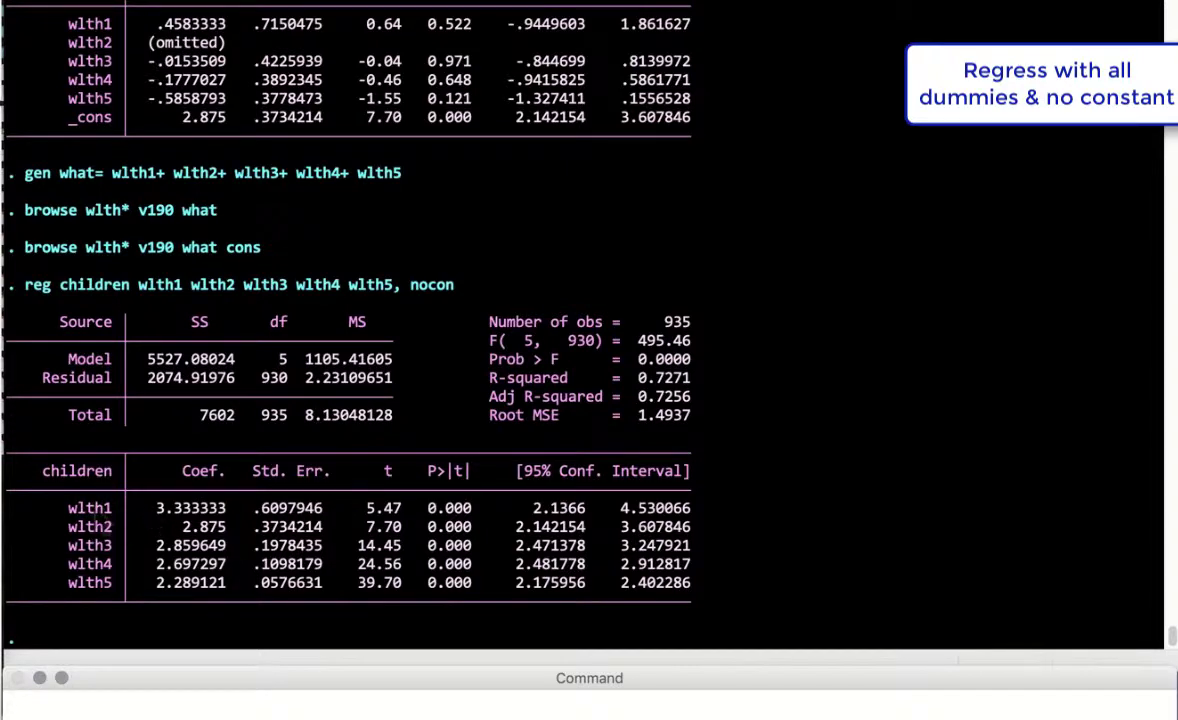
pyautogui.click(93, 598)
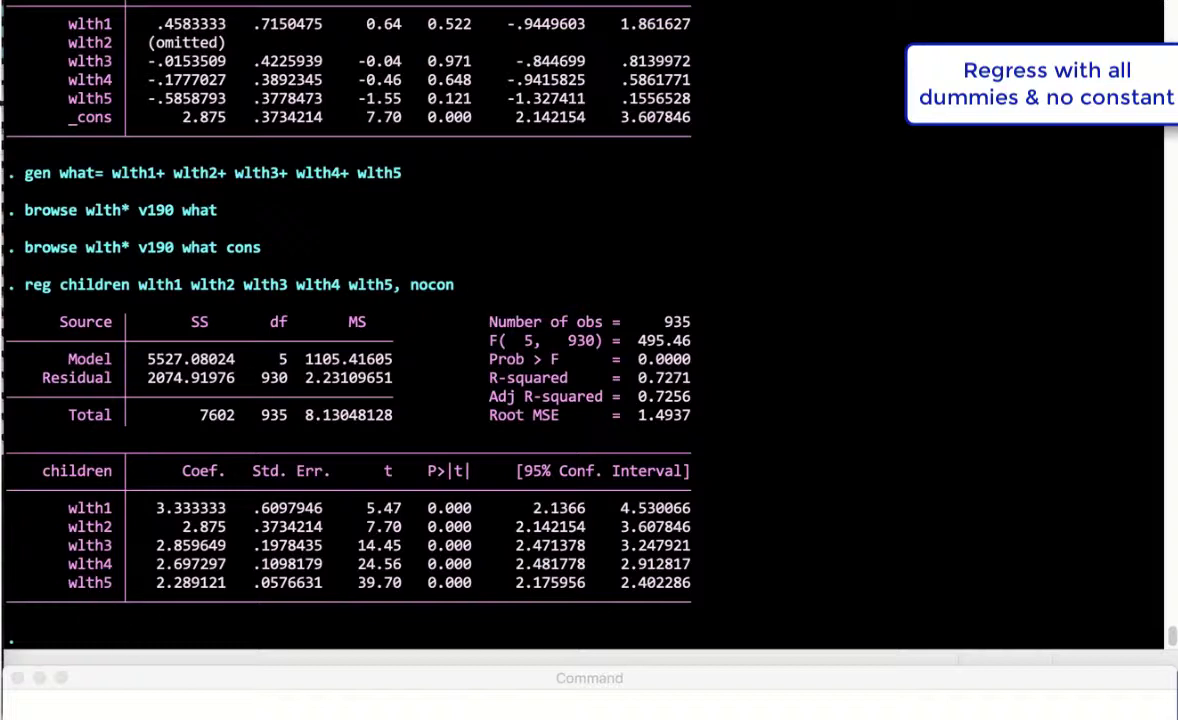
pyautogui.click(117, 613)
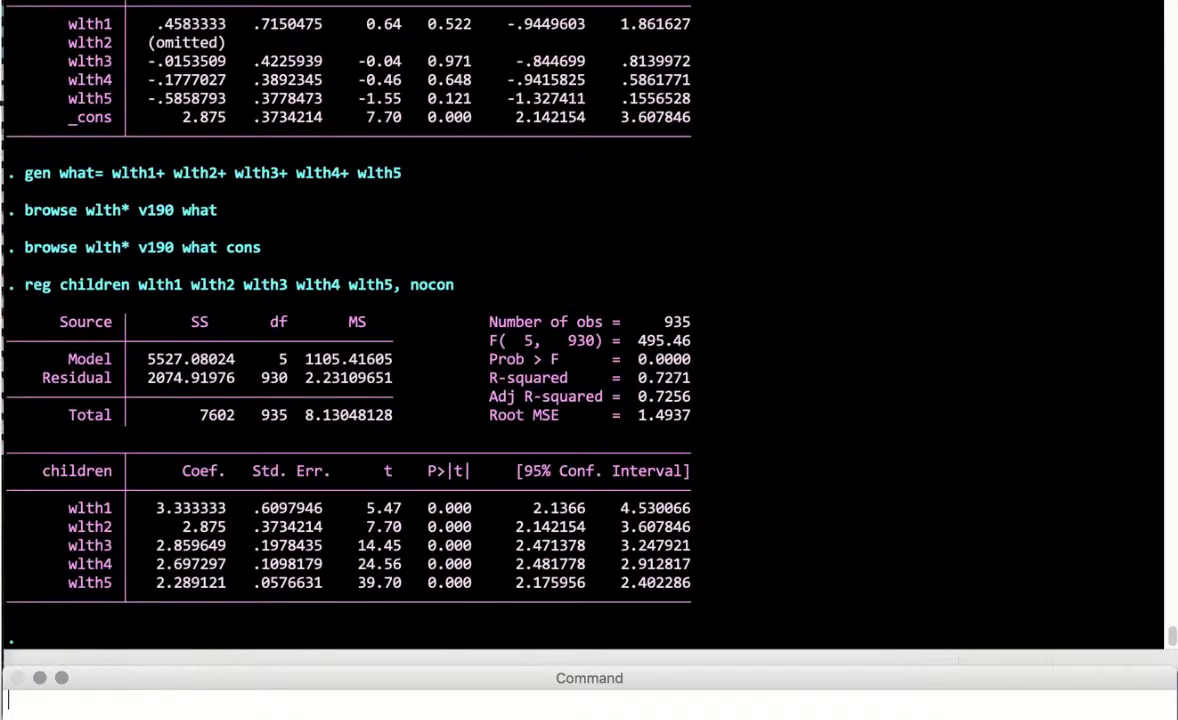
# Regress children on wlth2 wlth3 wlth4 wlth5 with the constant, leaving out wlth1 as the reference group
pyautogui.write('reg children wlth1 wlth2 wlth3 wlth4 wlth5')
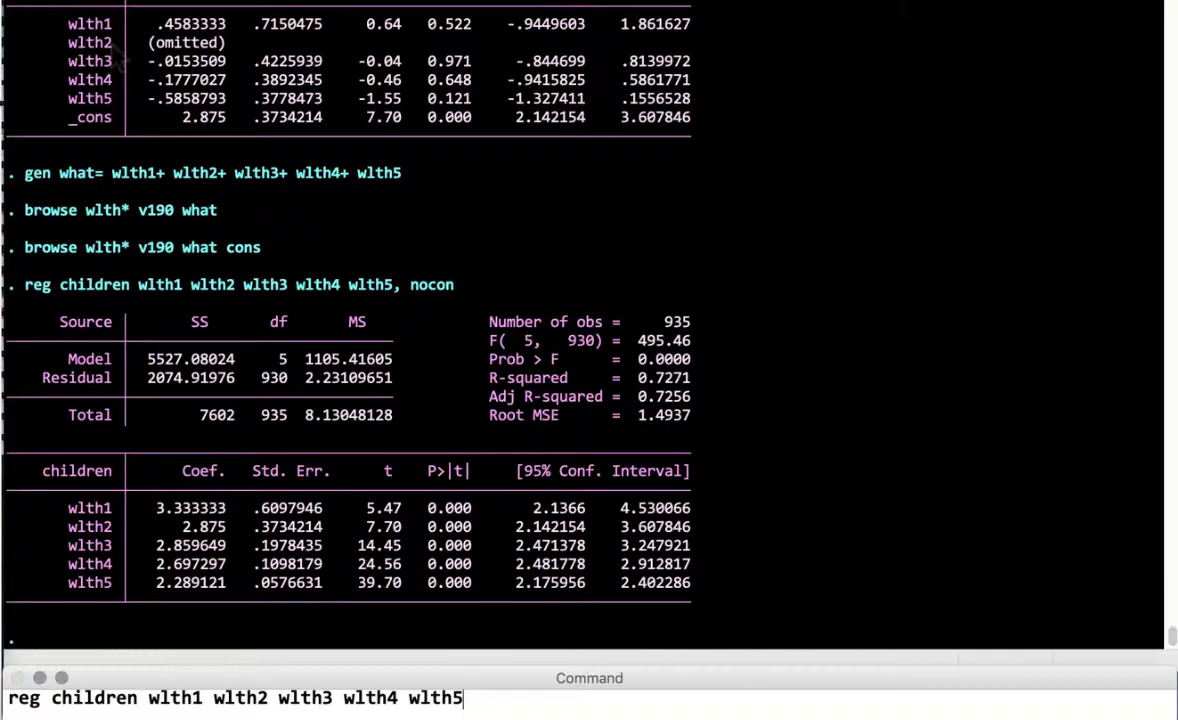
pyautogui.click(205, 698)
pyautogui.press('BackSpace')
pyautogui.press('BackSpace')
pyautogui.press('BackSpace')
pyautogui.press('BackSpace')
pyautogui.press('BackSpace')
pyautogui.press('BackSpace')
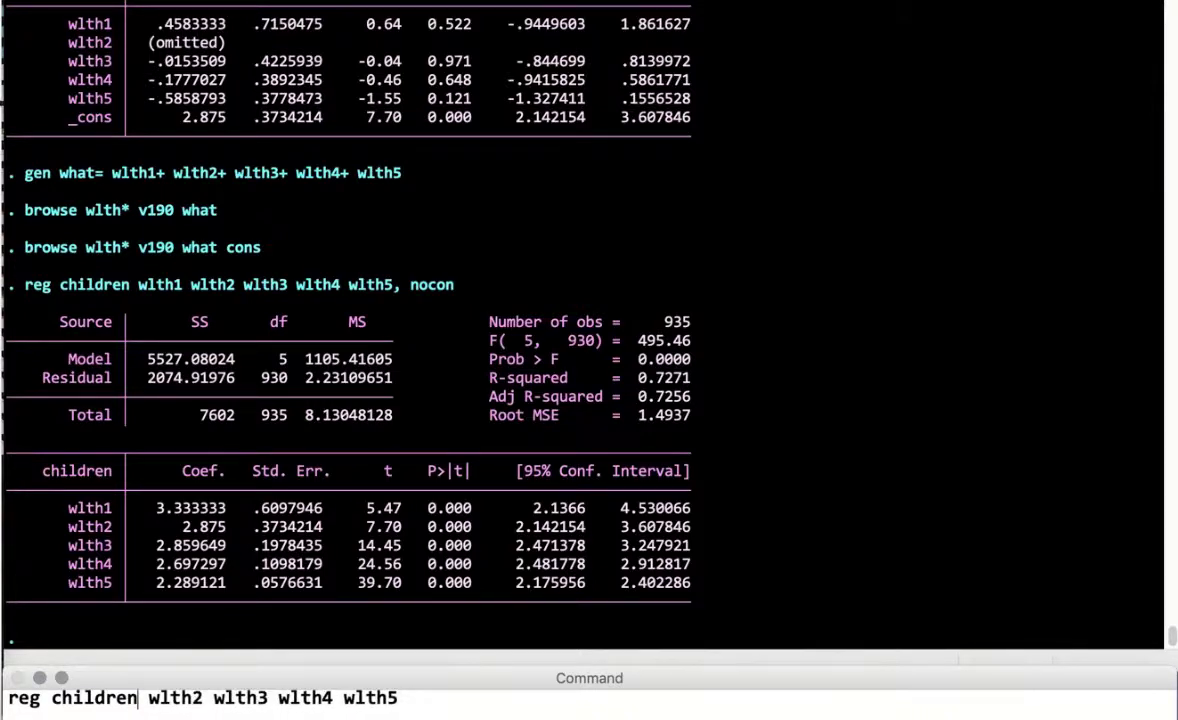
pyautogui.press('Return')
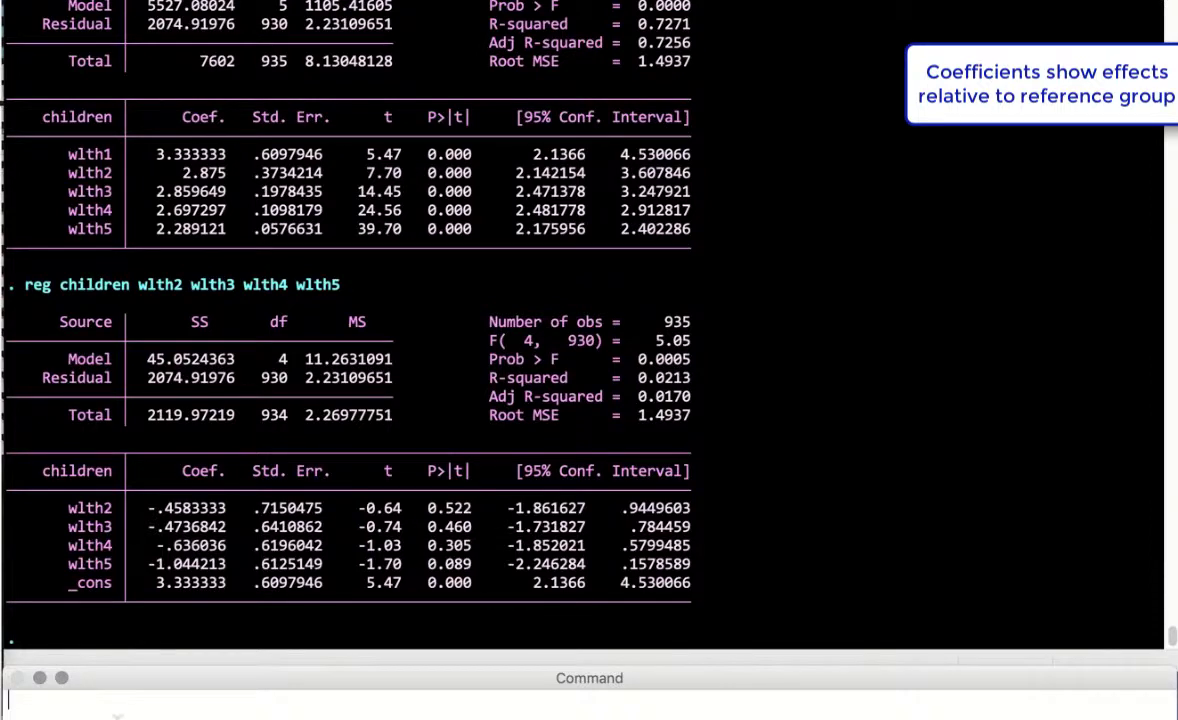
# Regress children on wlth1 wlth2 wlth3 wlth4 with the constant, making the richest category the reference group
pyautogui.press('pageup')
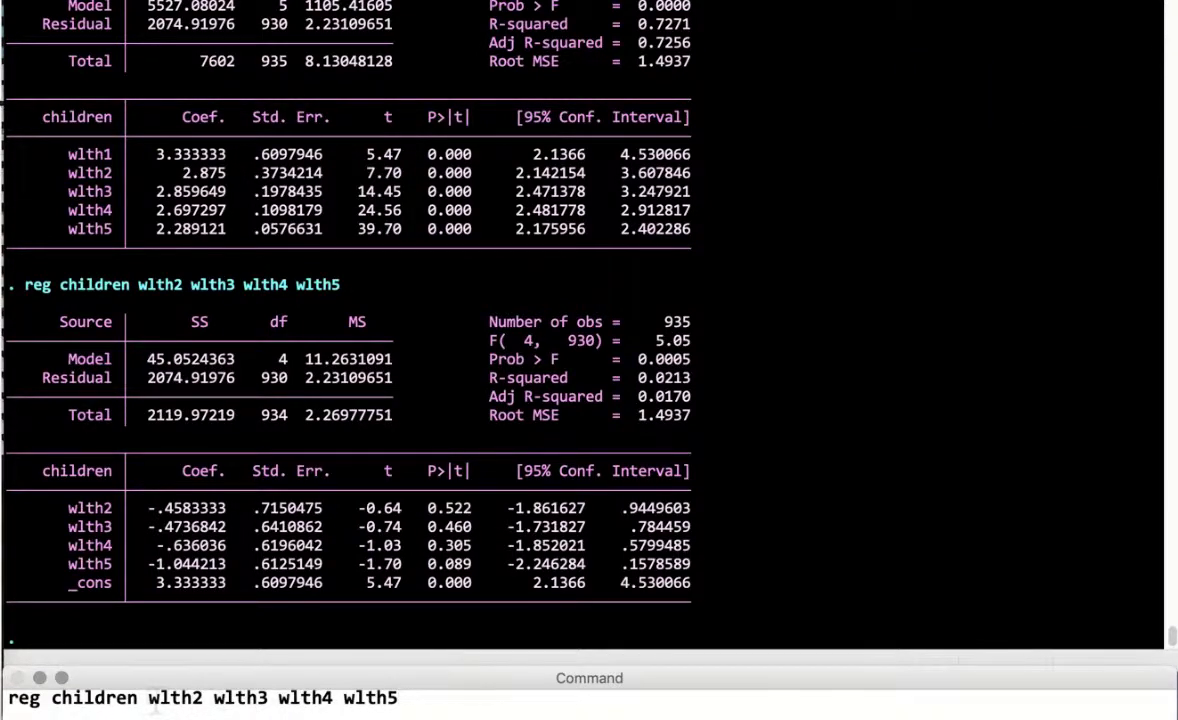
pyautogui.write('wlth1 ')
pyautogui.write(', nocon')
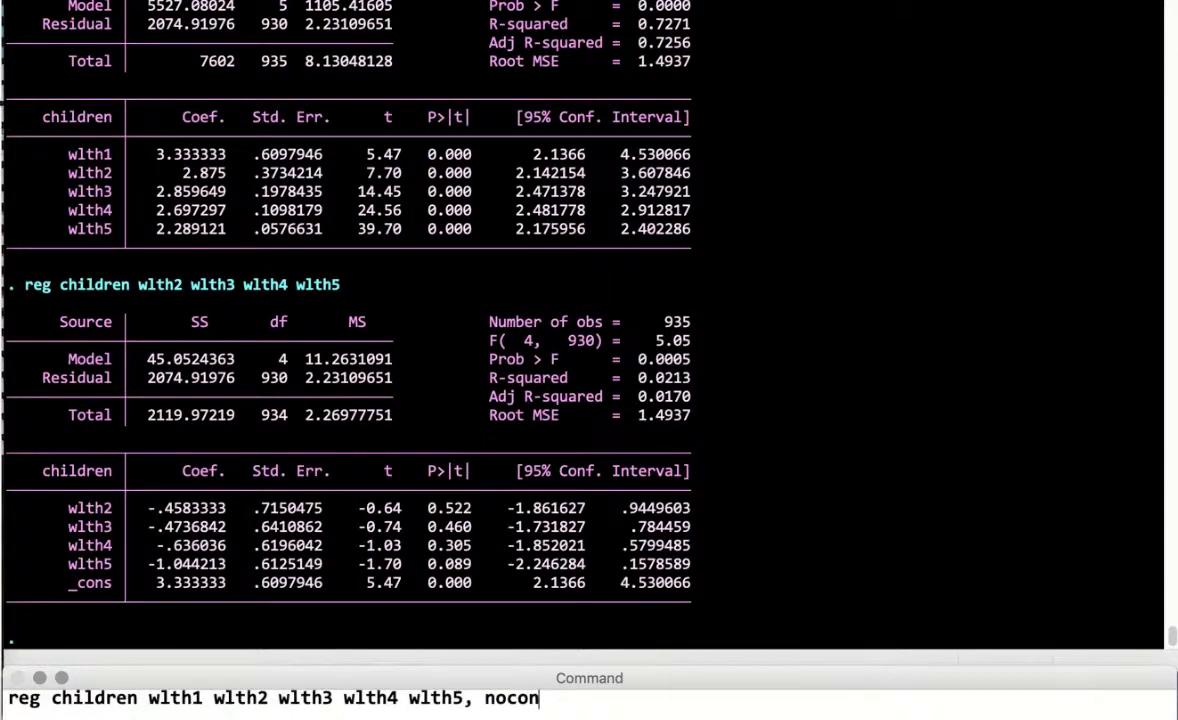
pyautogui.press('pageup')
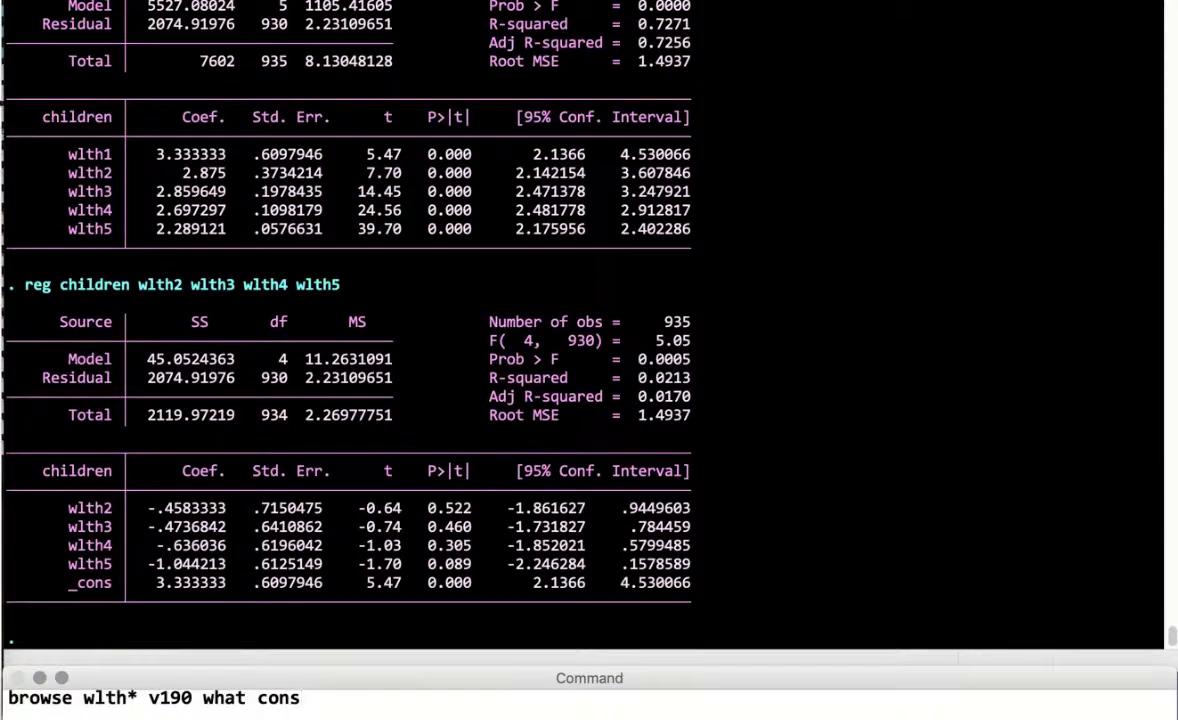
pyautogui.press('pageup')
pyautogui.press('BackSpace')
pyautogui.press('BackSpace')
pyautogui.press('BackSpace')
pyautogui.press('BackSpace')
pyautogui.press('BackSpace')
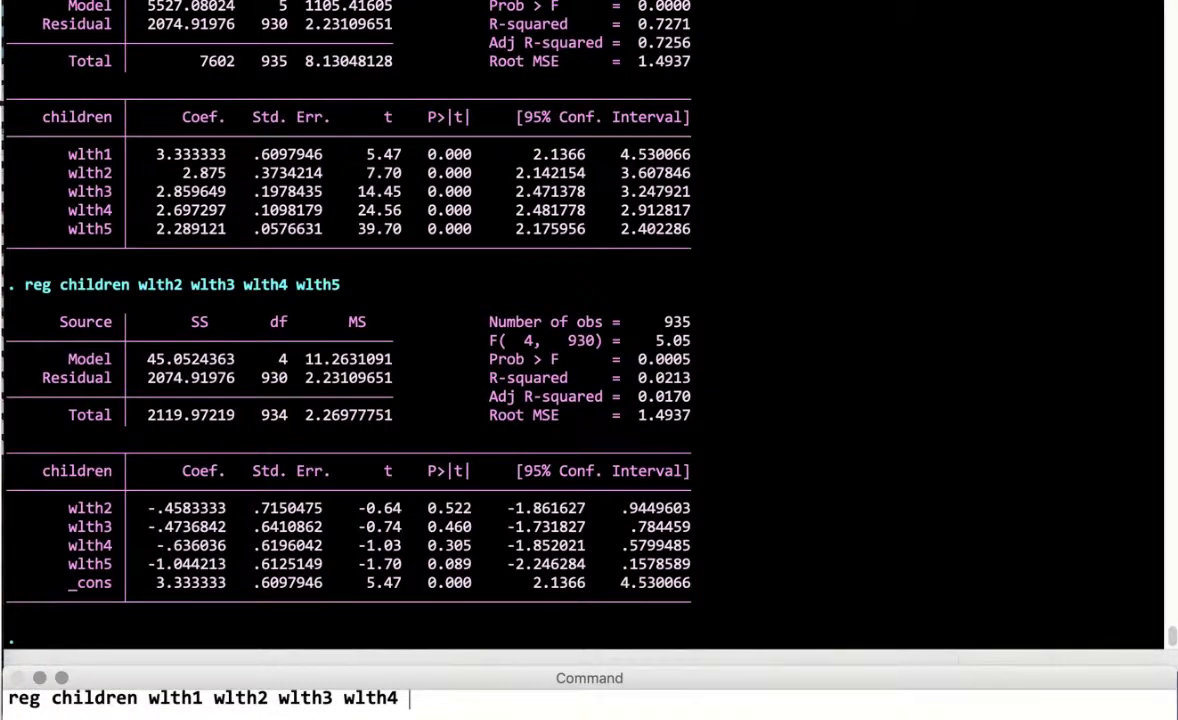
pyautogui.press('Return')
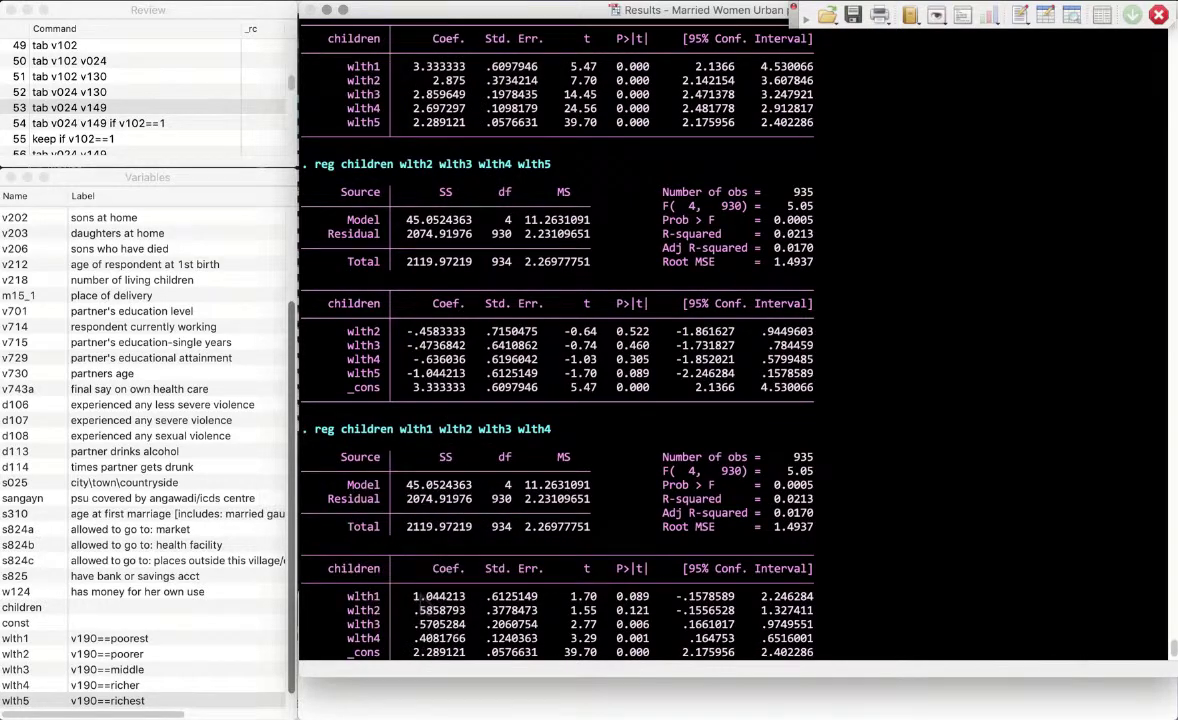
# Compare the outputs for the two reference groups and rerun the regression of children on wlth2 wlth3 wlth4 wlth5
pyautogui.scroll(-1, 467, 492)
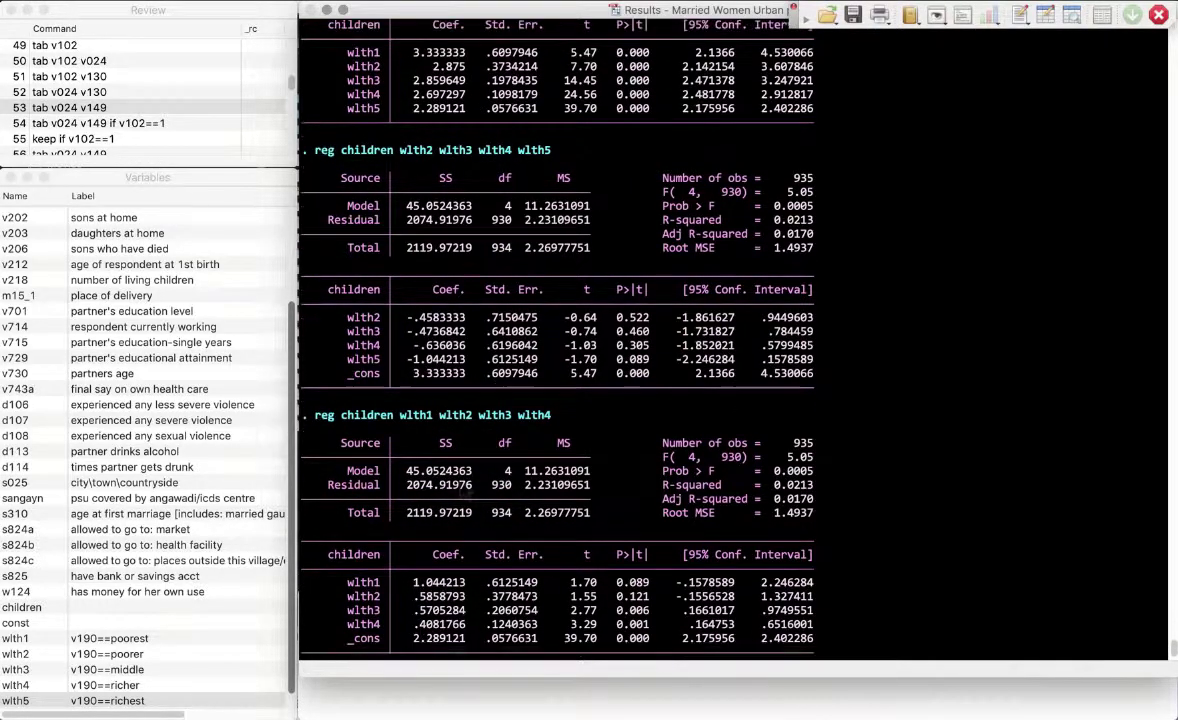
pyautogui.scroll(-2, 467, 492)
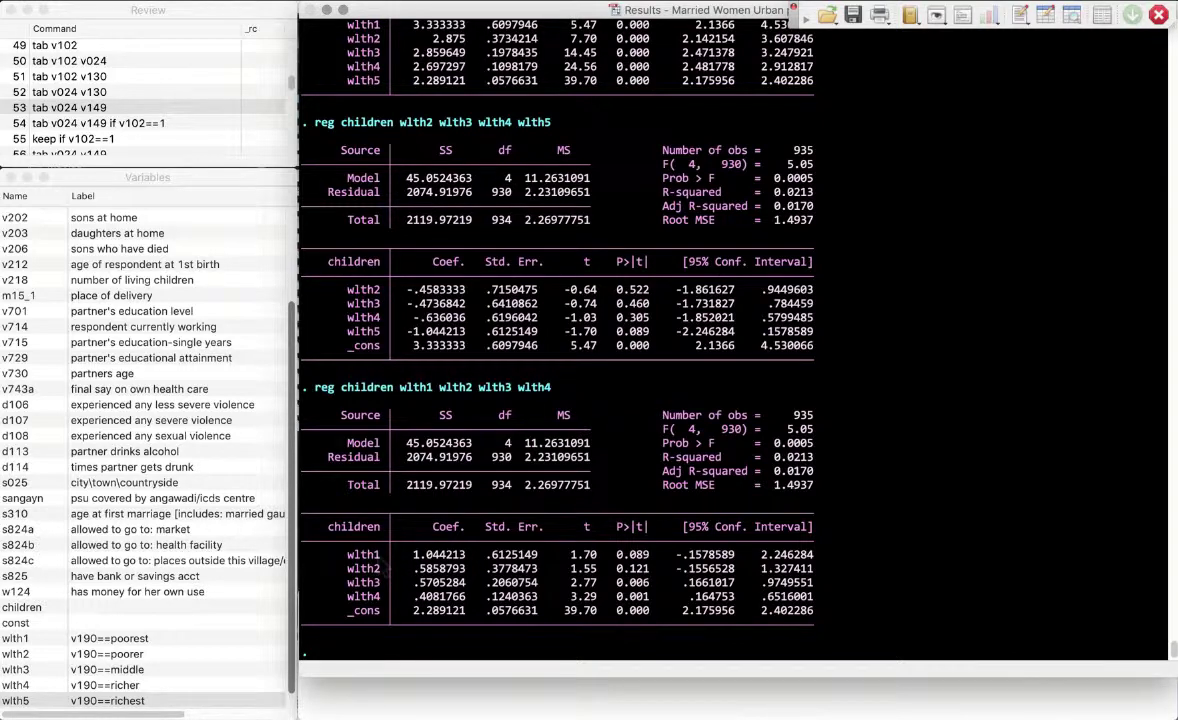
pyautogui.press('super+1')
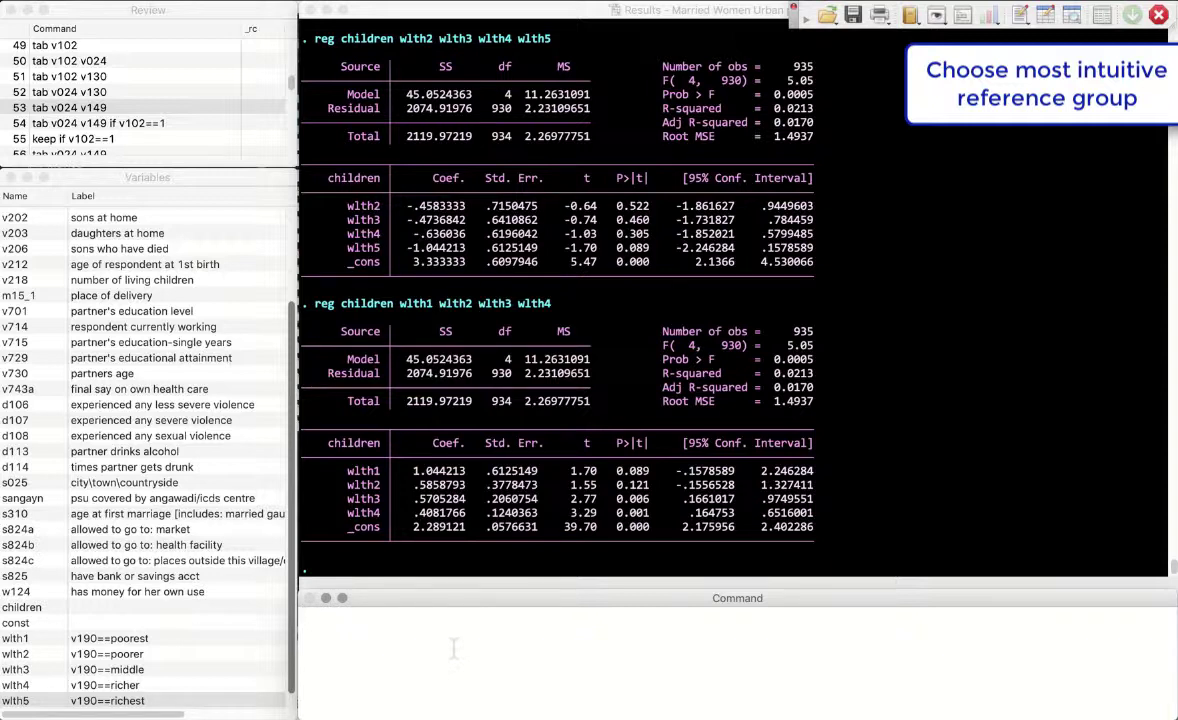
pyautogui.press('pageup')
pyautogui.press('pageup')
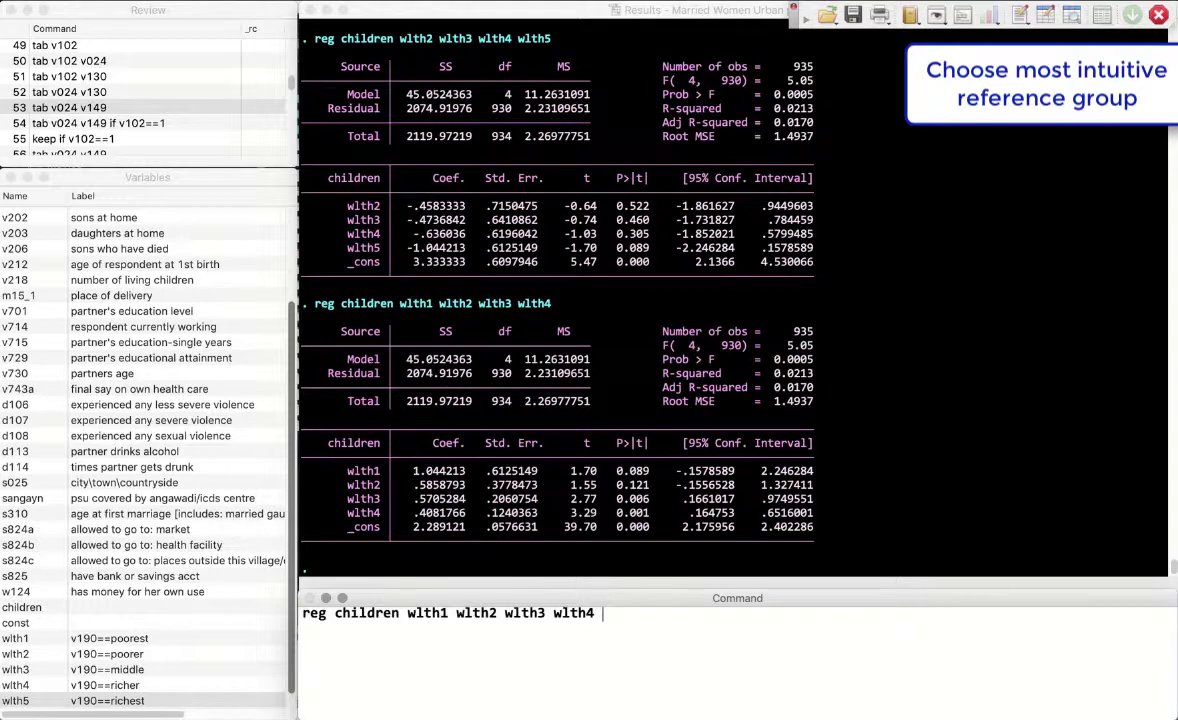
pyautogui.press('Return')
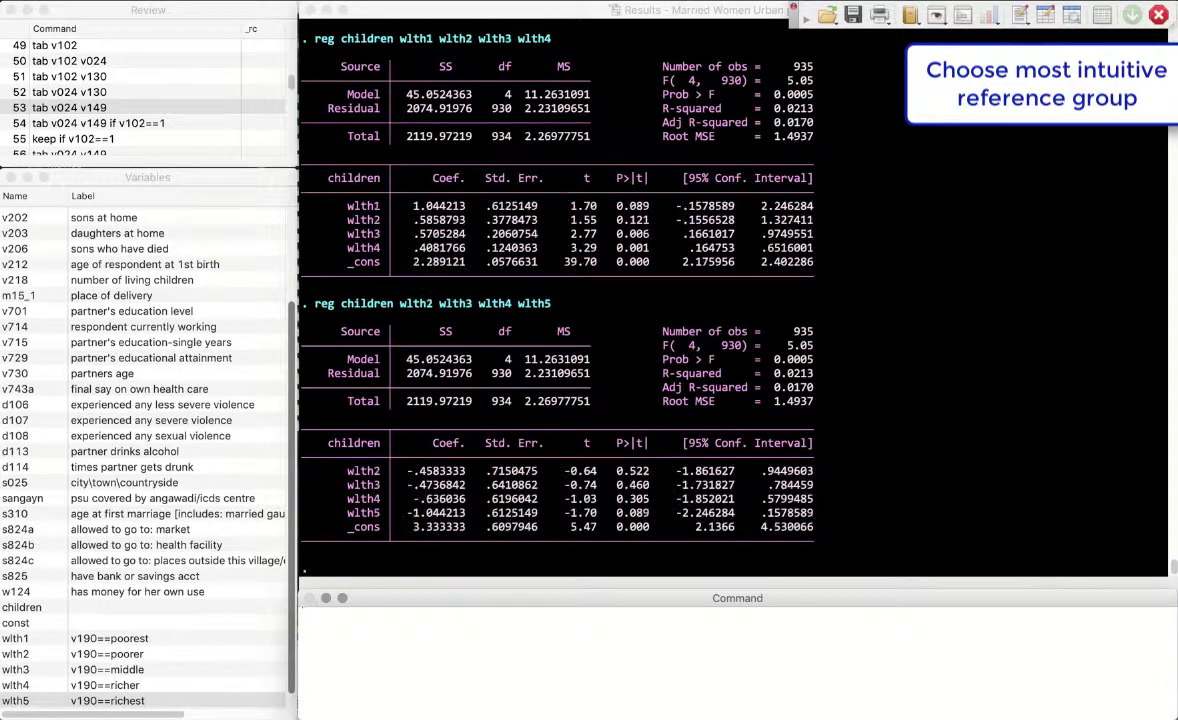